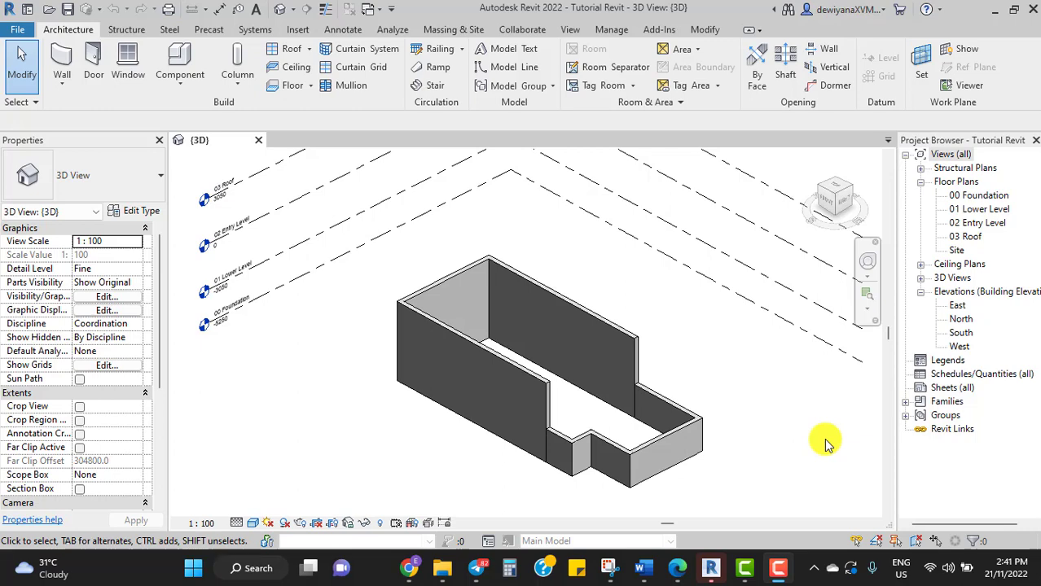
- Open the 02 Entry Level floor plan from the Project Browser
scroll(606, 446, up, 2)
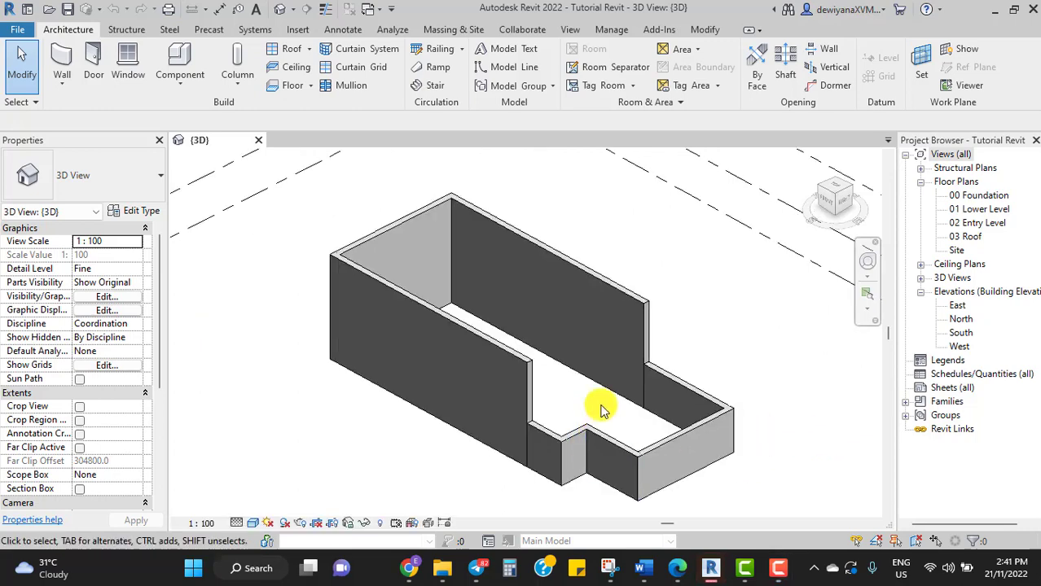
middle_drag(602, 411, 673, 365)
scroll(609, 317, down, 1)
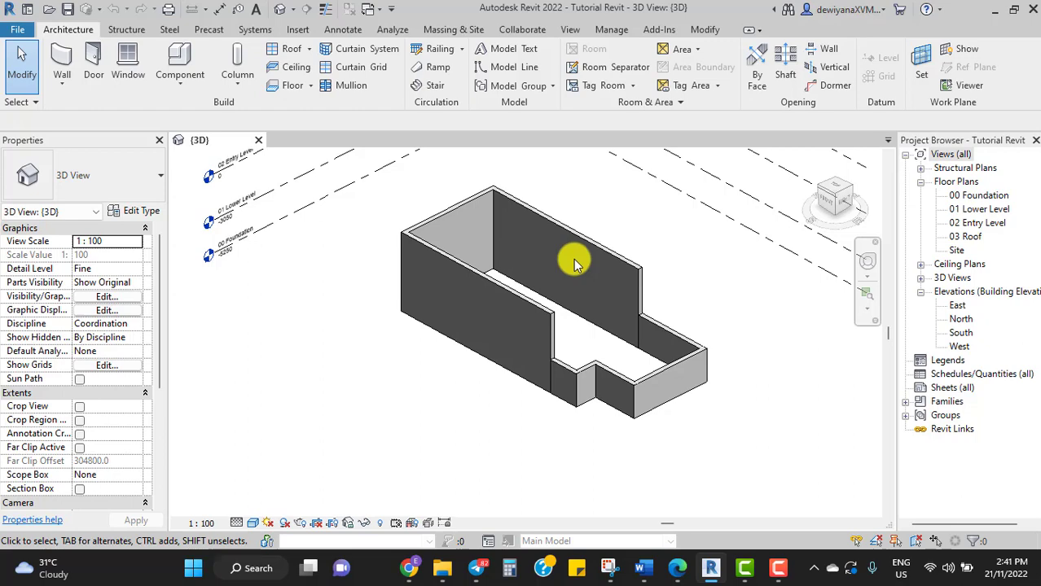
scroll(574, 265, down, 3)
middle_drag(578, 277, 583, 297)
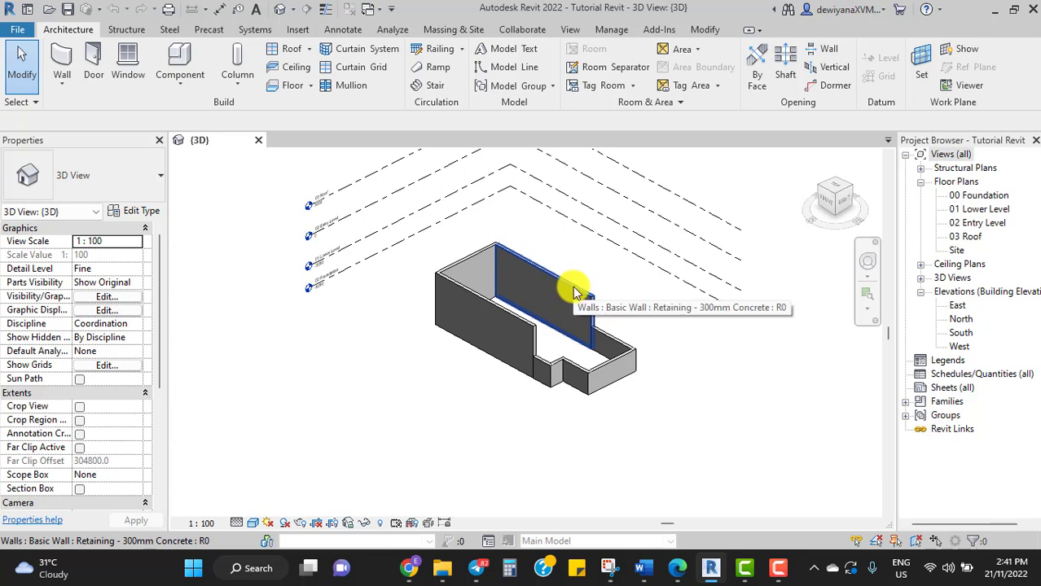
double_click(983, 223)
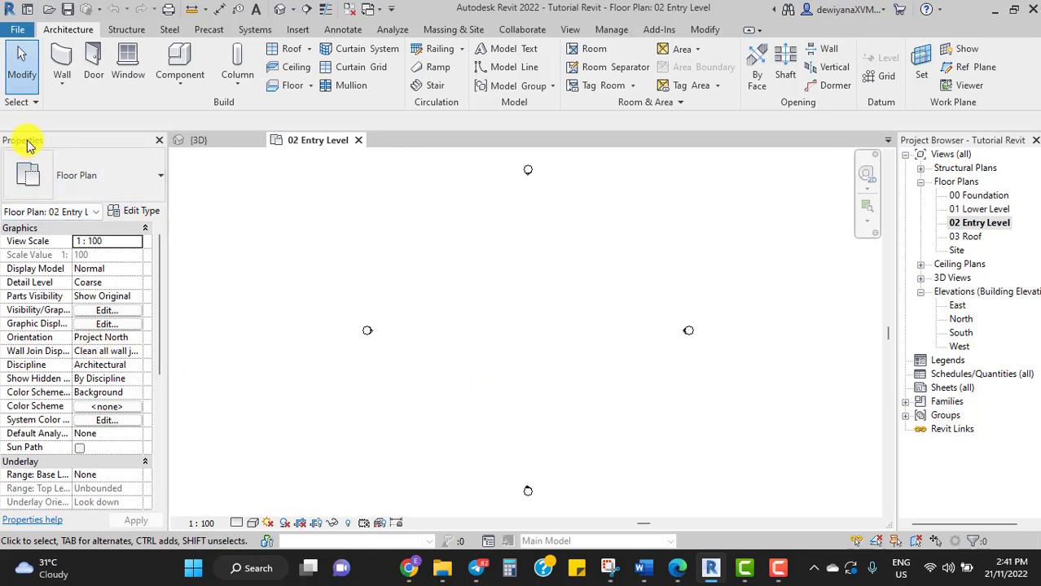
- Set the plan's underlay base level to 01 Lower Level so the lower walls show
scroll(45, 308, down, 2)
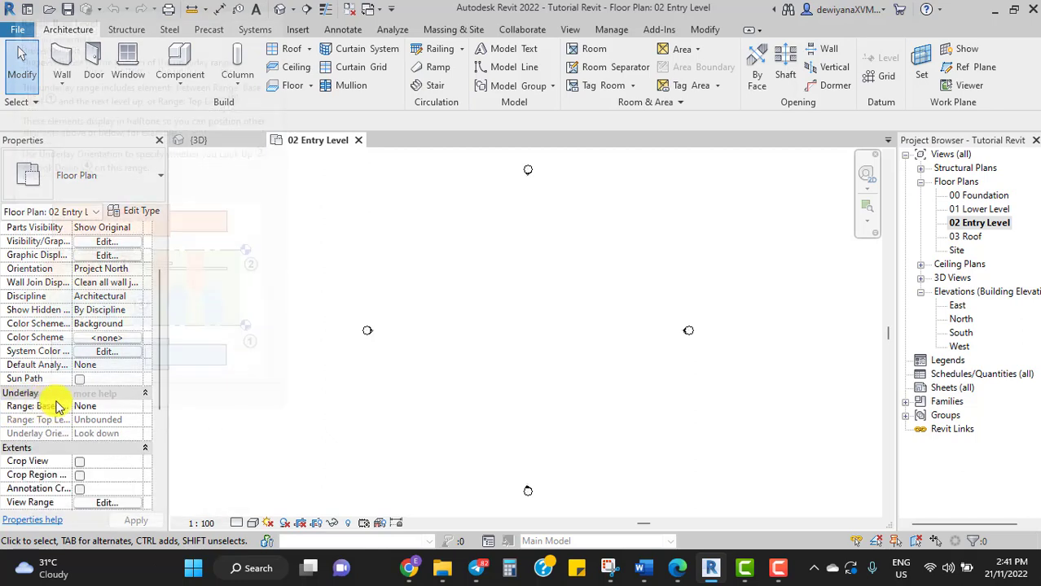
click(106, 406)
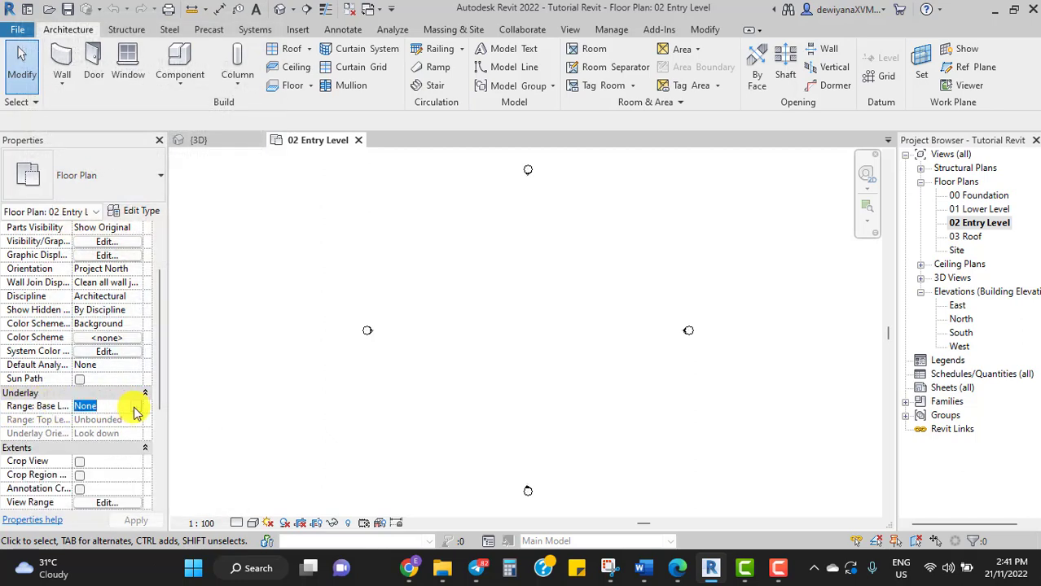
click(136, 407)
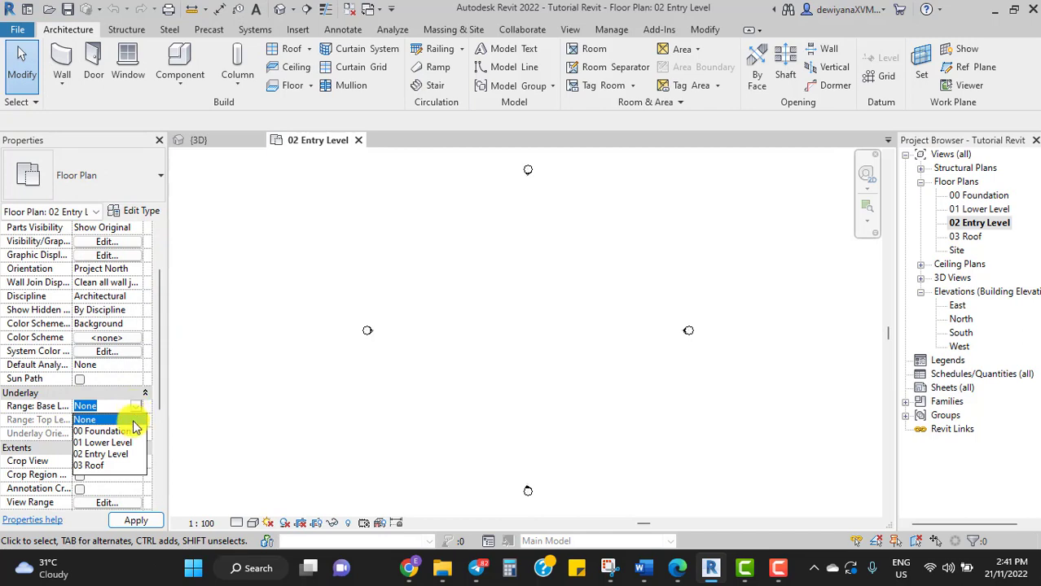
key(Escape)
key(Down)
key(Down)
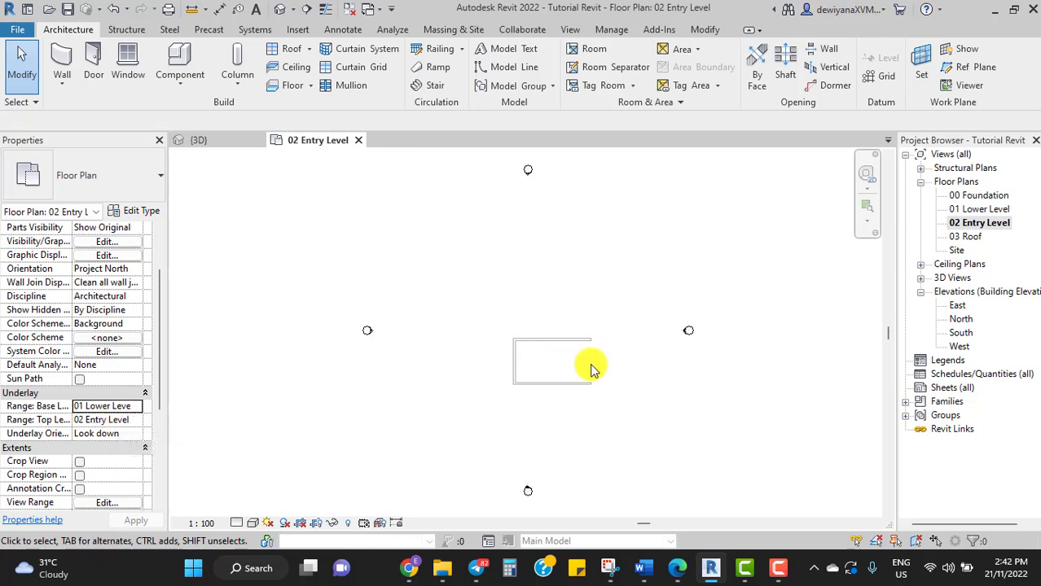
scroll(598, 379, up, 1)
scroll(599, 381, up, 1)
scroll(600, 385, up, 1)
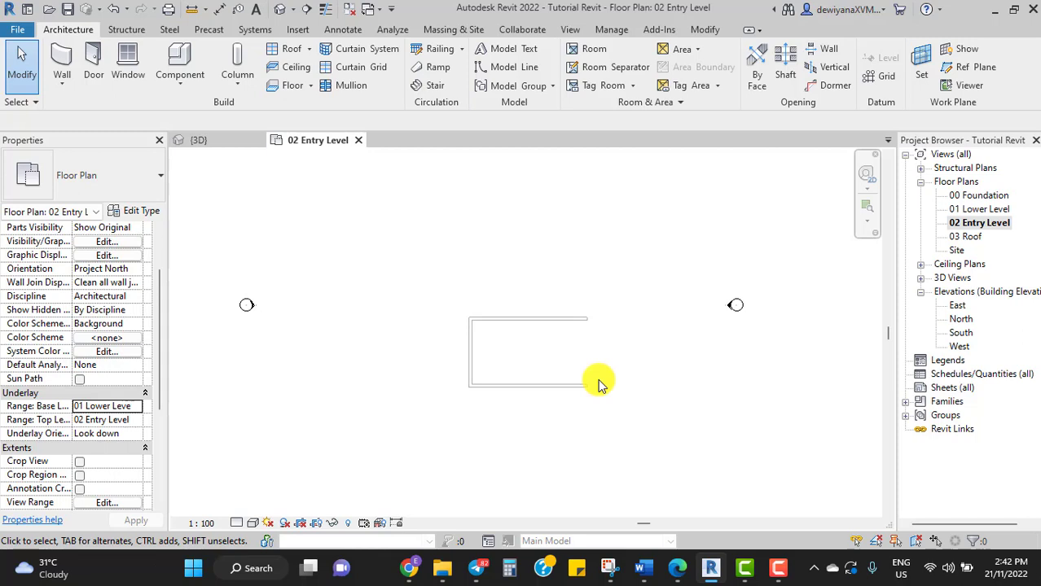
scroll(607, 391, down, 1)
scroll(602, 398, down, 1)
scroll(644, 407, down, 2)
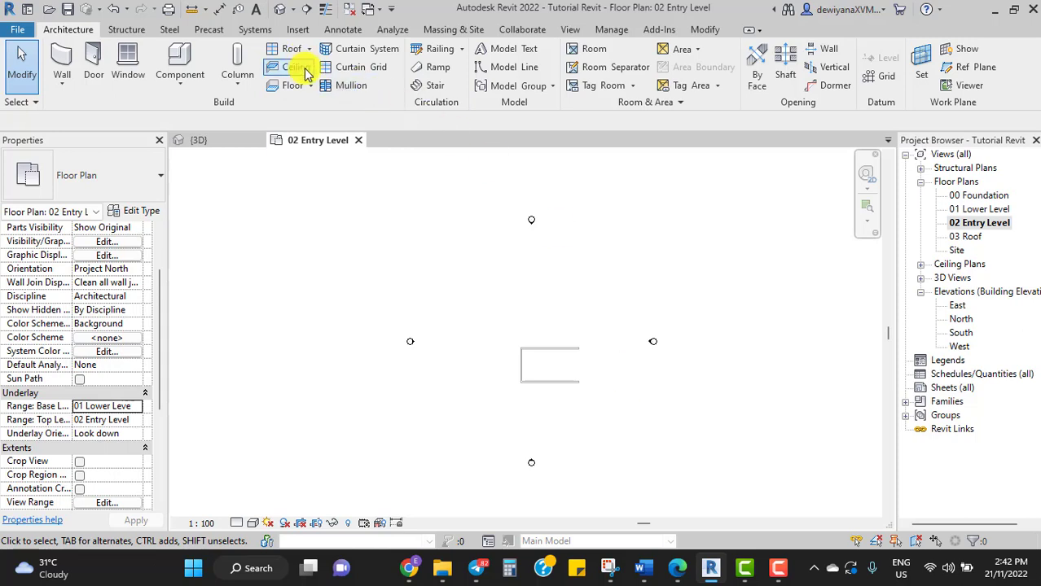
- Place a perspective camera up-right of the walls, aimed back across the wall outline
click(572, 31)
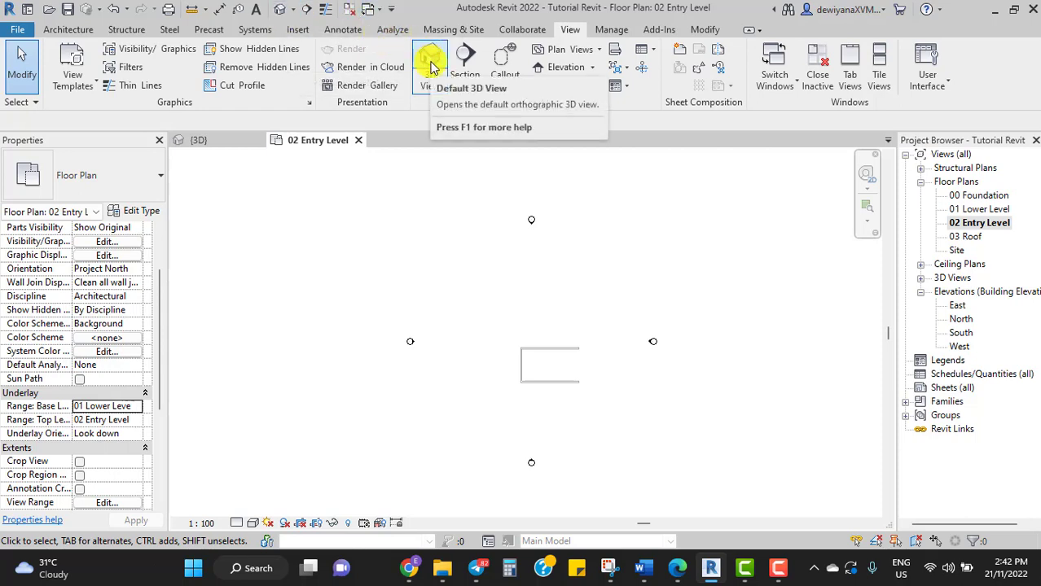
click(292, 11)
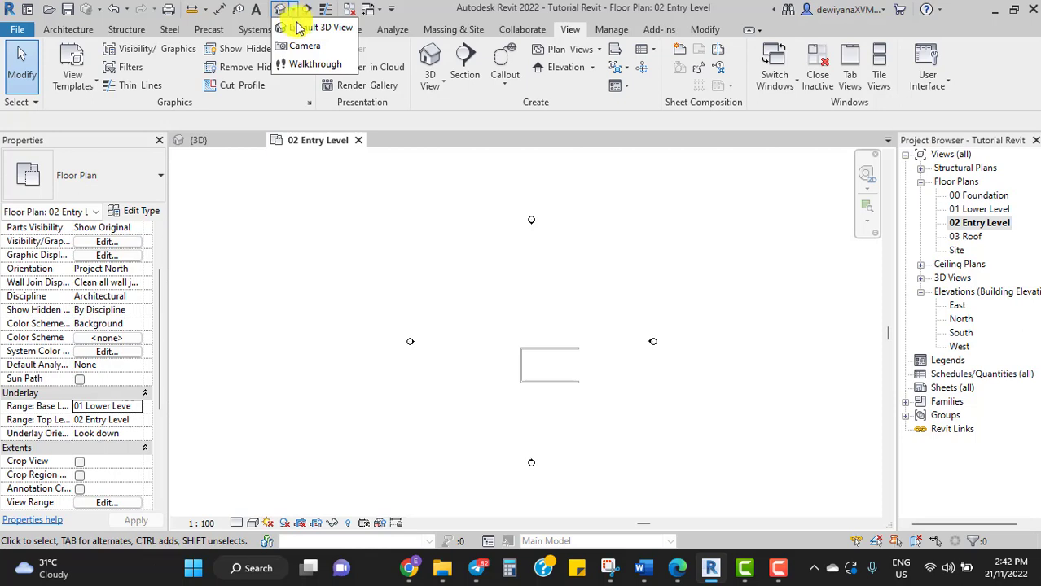
click(303, 46)
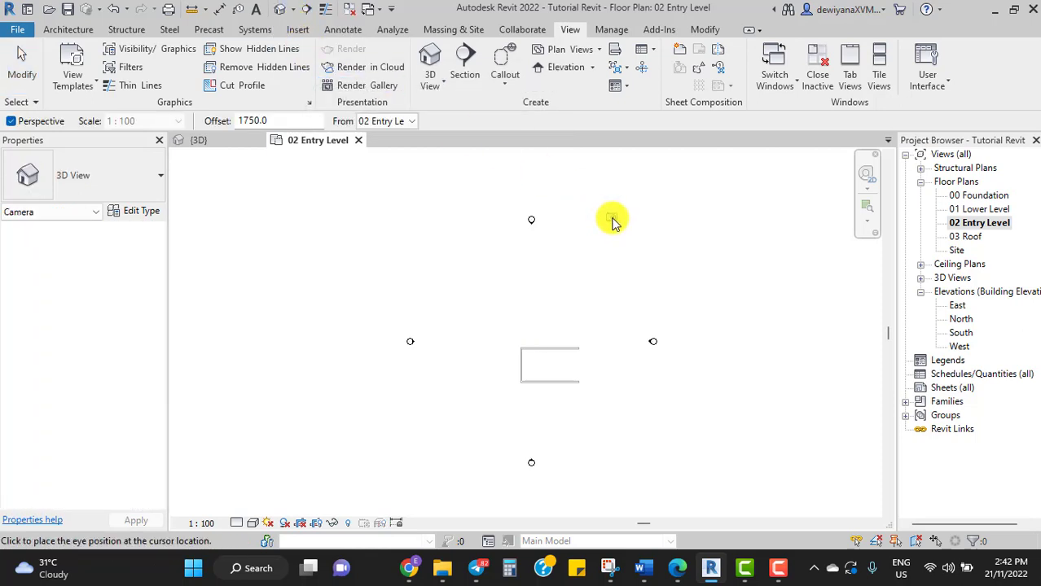
click(647, 282)
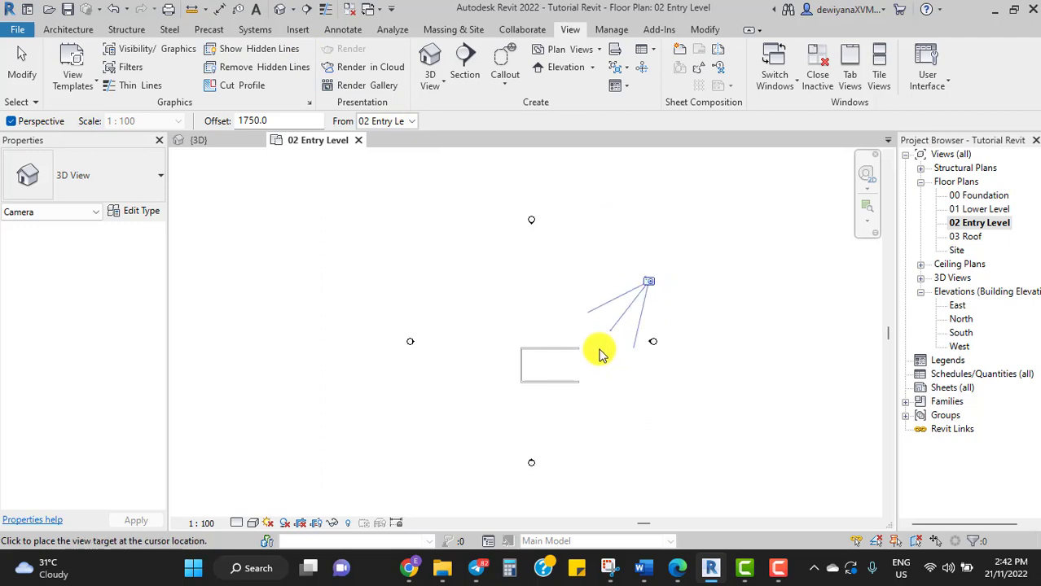
click(471, 422)
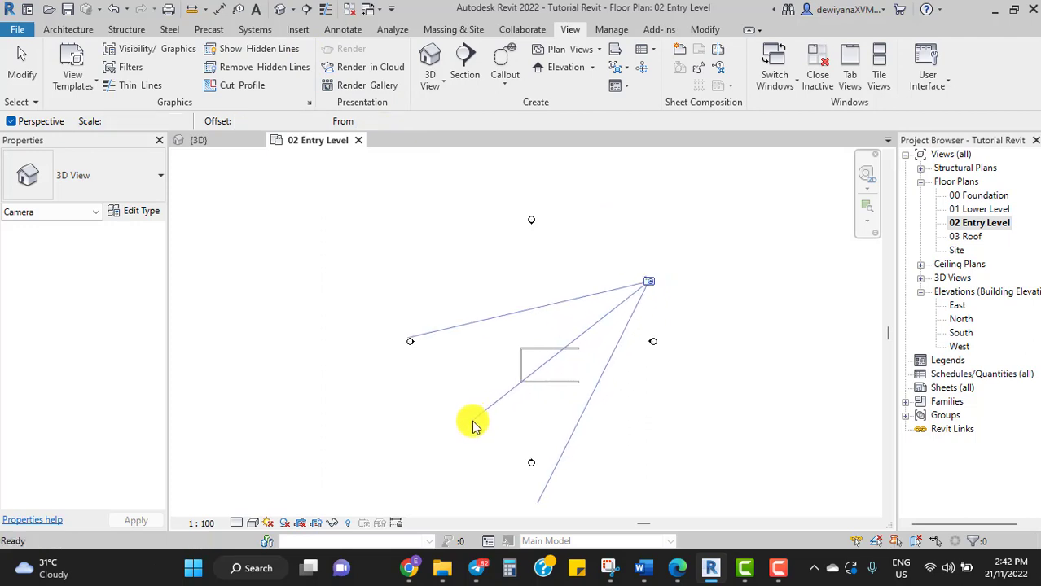
- Set the camera view to Fine detail level and Shaded visual style
scroll(513, 426, down, 3)
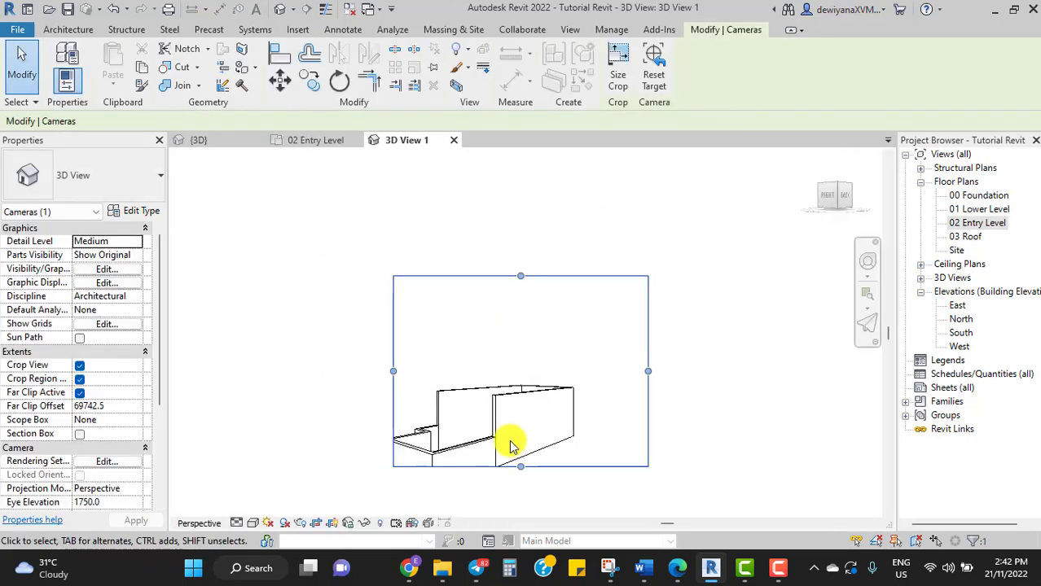
middle_drag(512, 447, 540, 366)
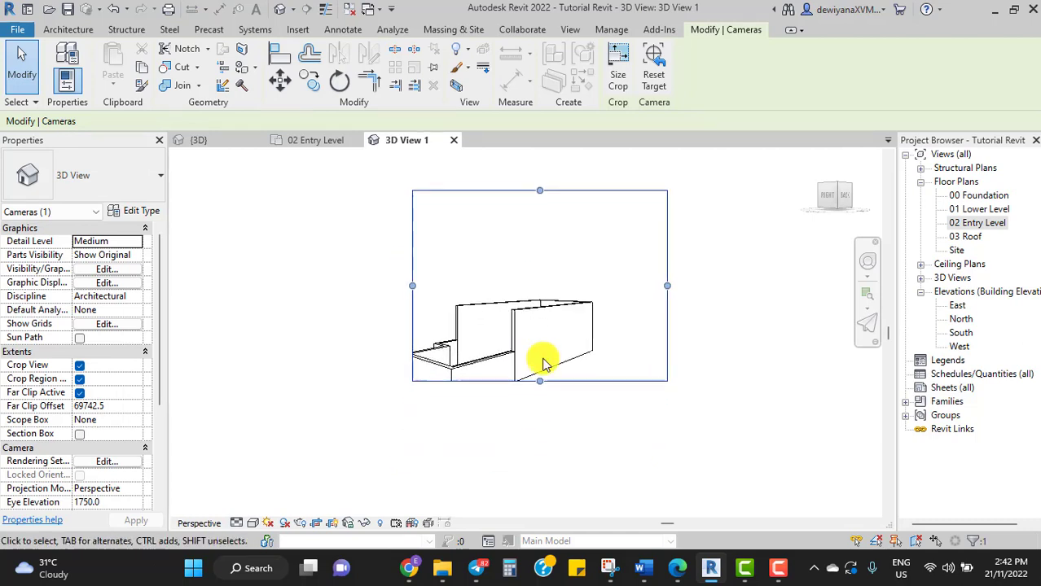
click(235, 524)
click(254, 506)
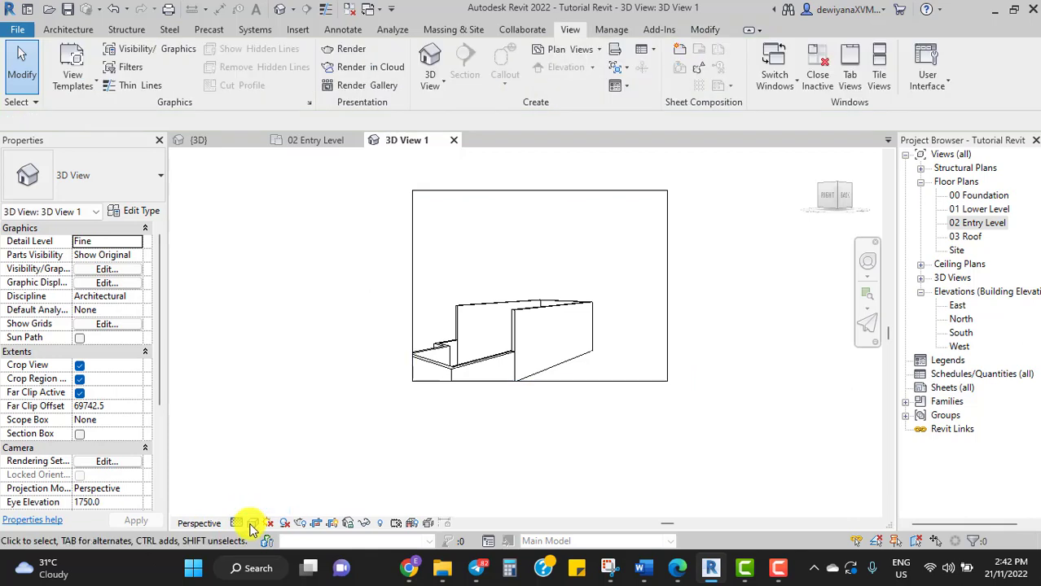
click(253, 524)
click(264, 475)
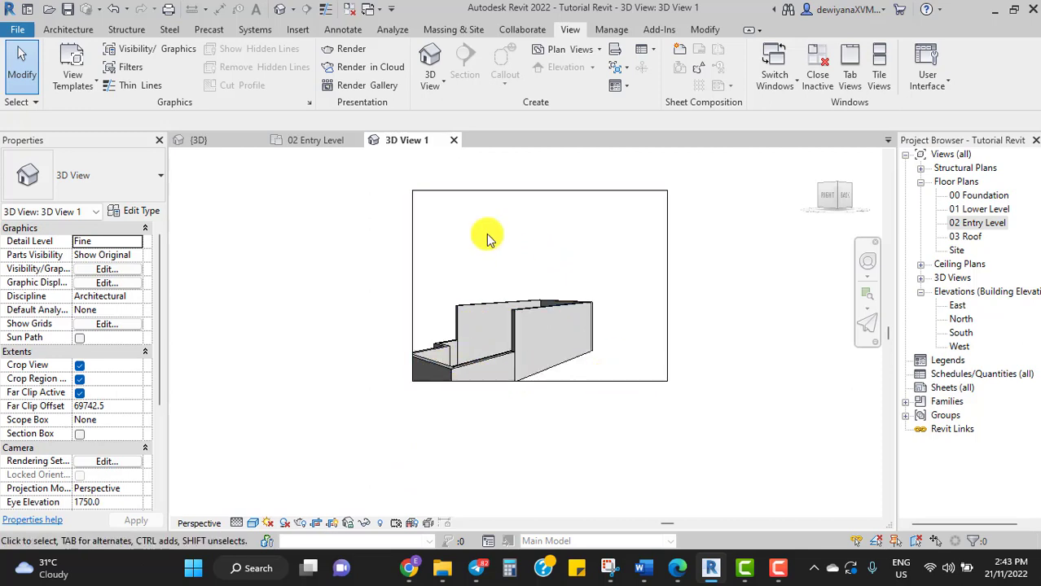
- Enlarge the crop region downward and leftward, and lower its top edge nearer the building
click(490, 193)
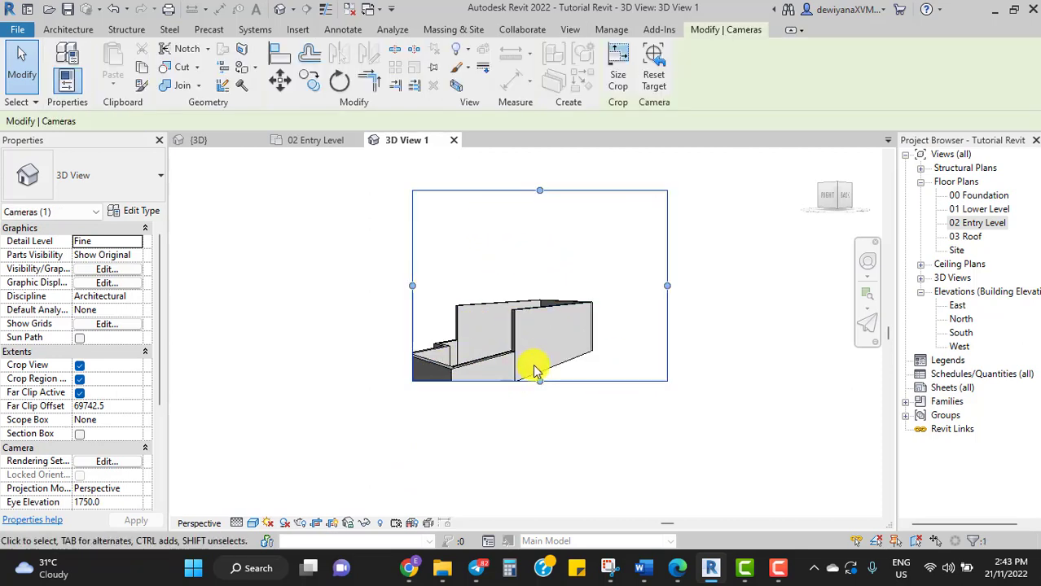
drag(540, 381, 539, 431)
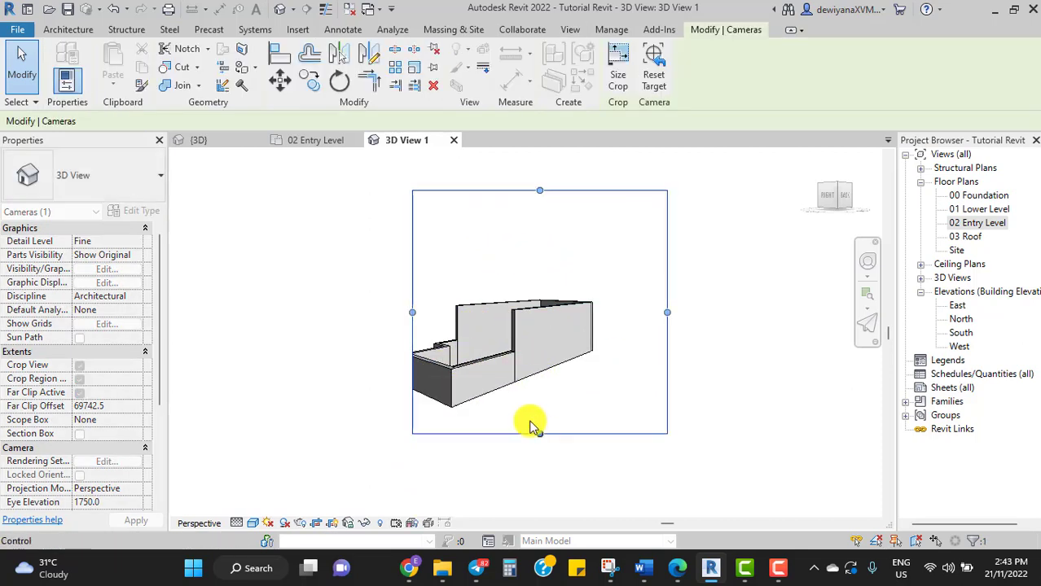
drag(412, 316, 346, 319)
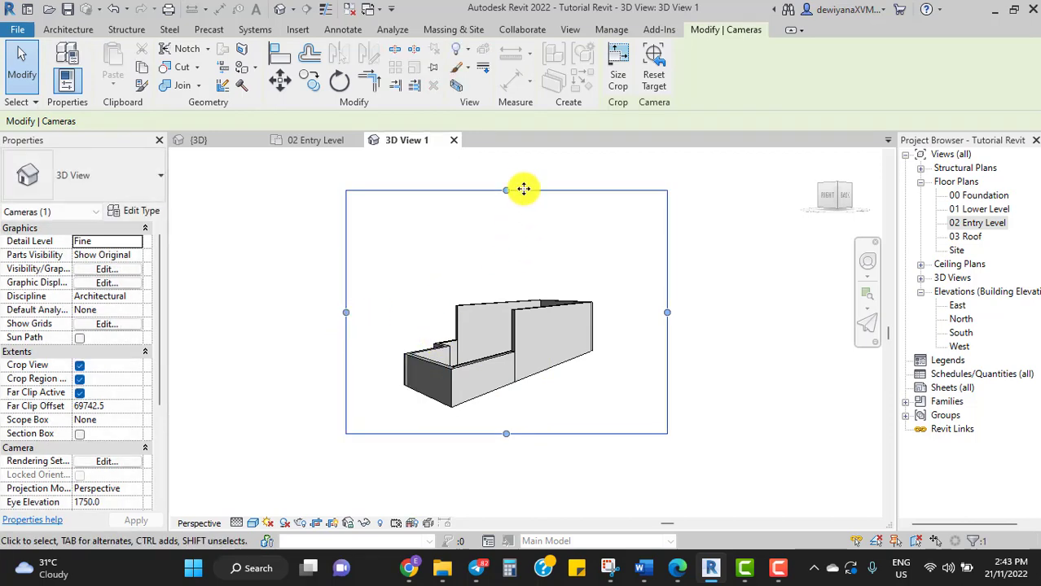
drag(503, 191, 506, 249)
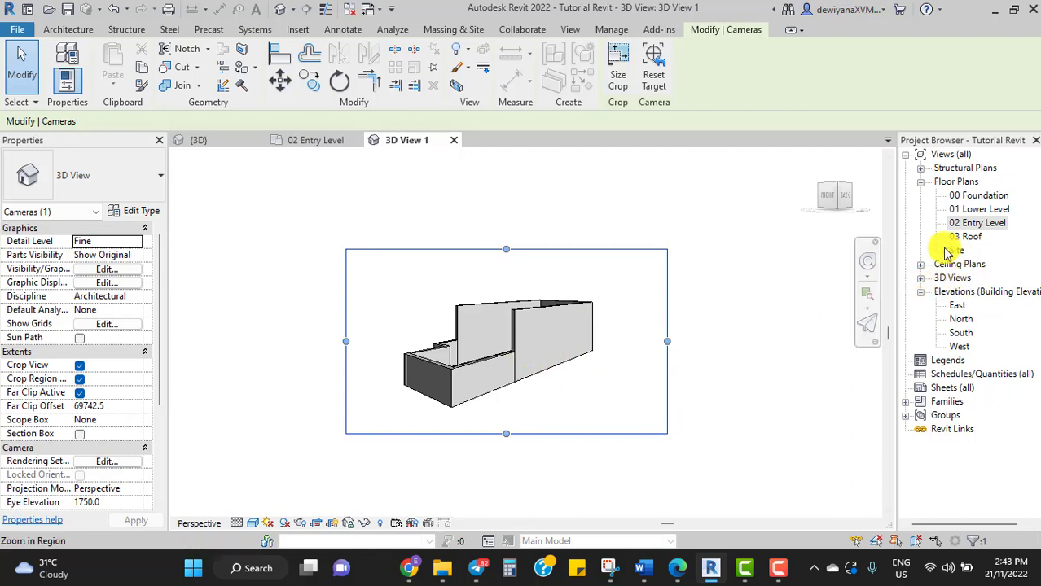
- Rename 3D View 1 in the Project Browser to 'To Building'
click(920, 278)
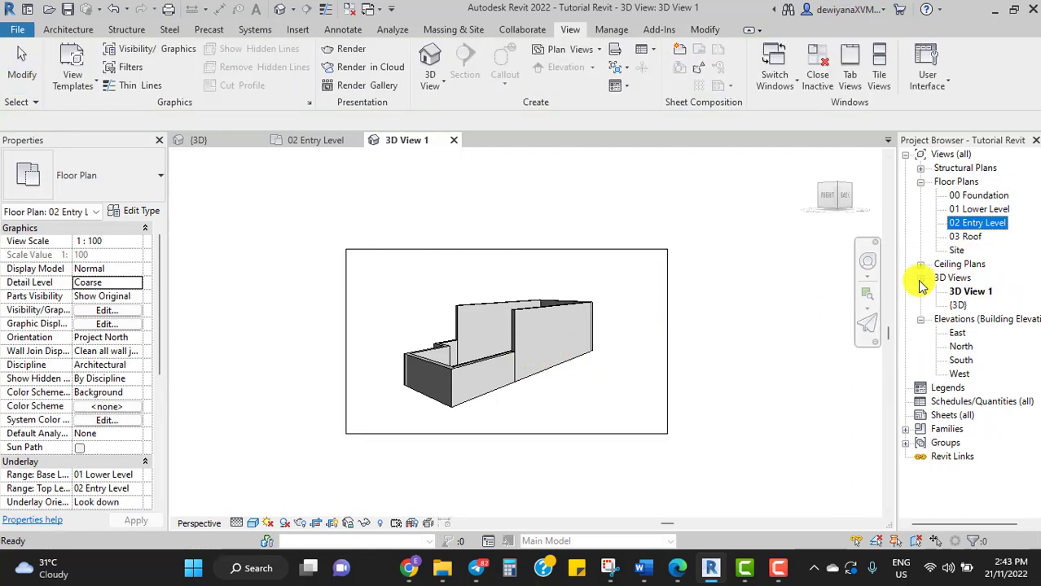
click(967, 293)
right_click(968, 293)
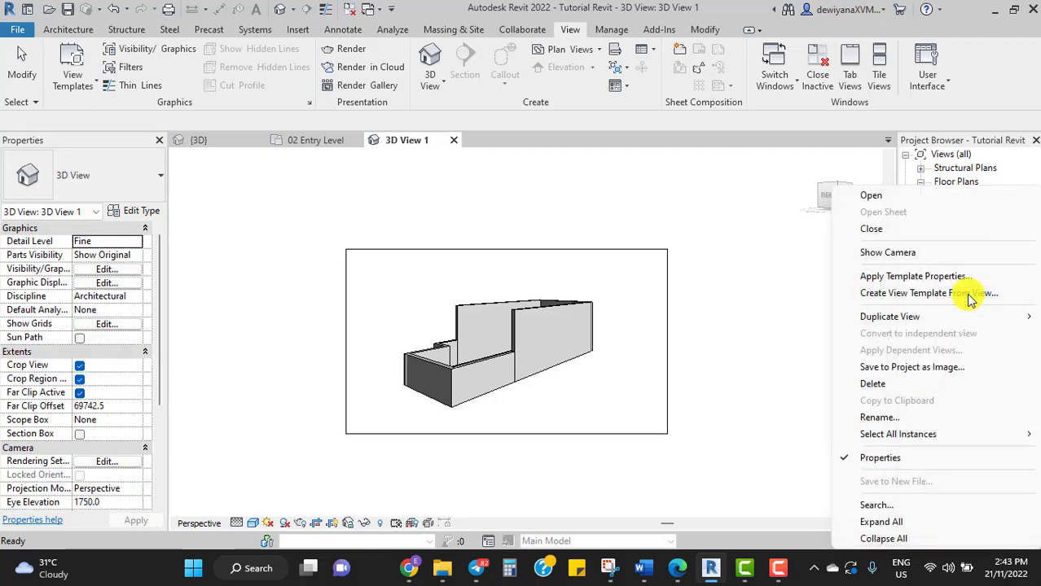
click(881, 417)
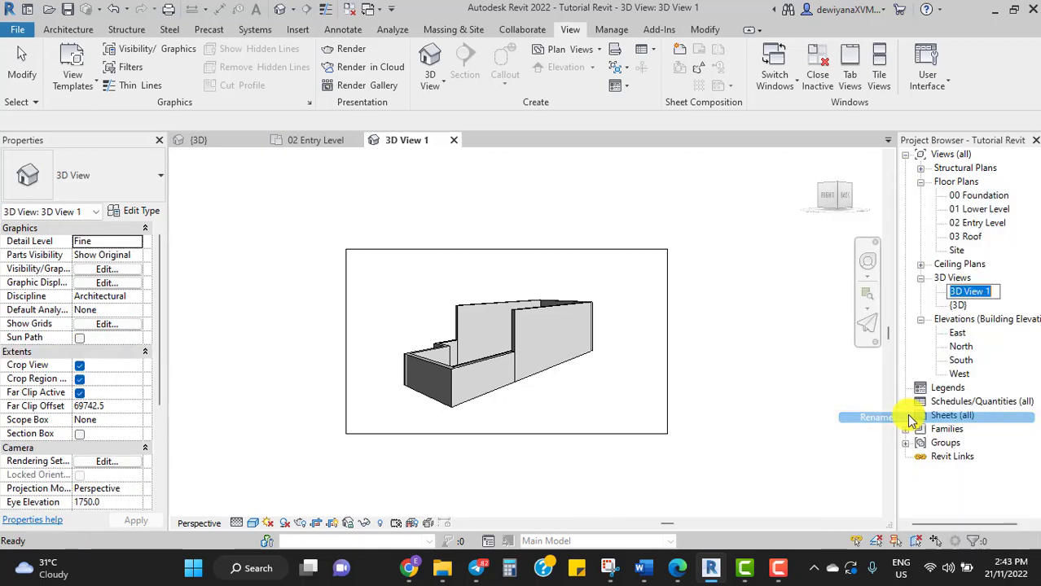
text(To )
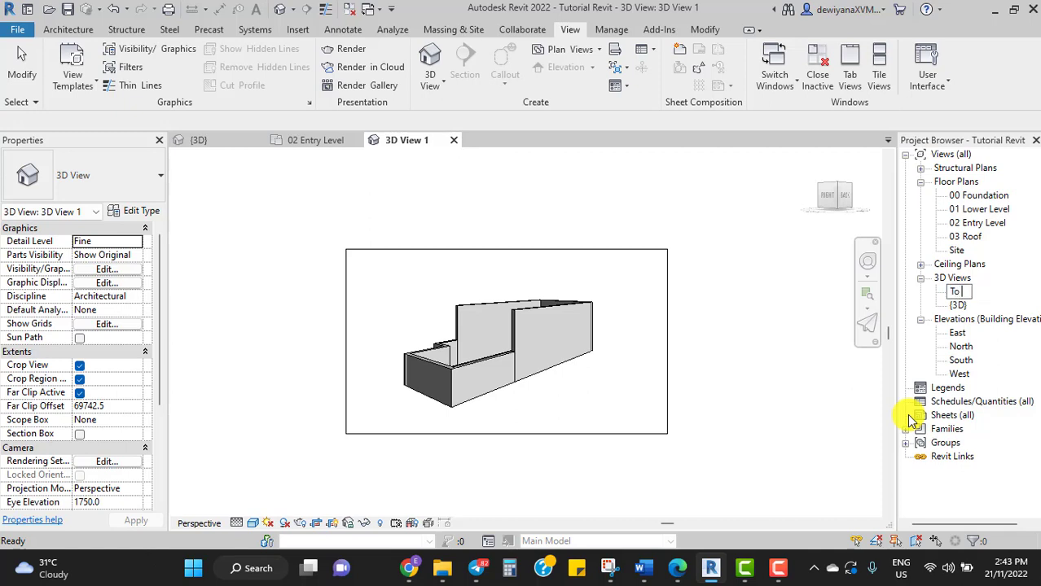
text(Building)
key(Return)
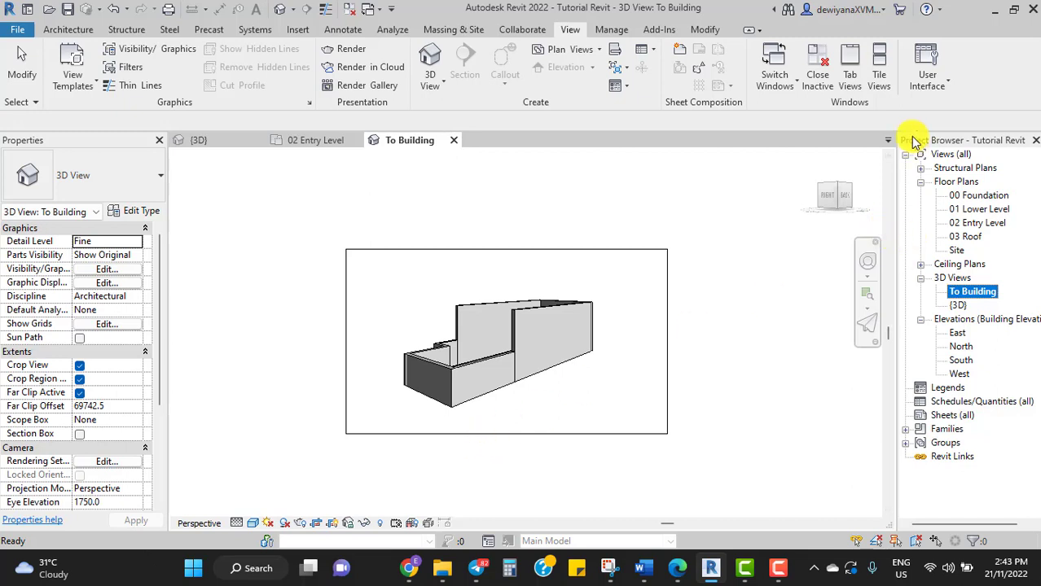
- Open the Site floor plan and bring up the Massing & Site tools
click(958, 252)
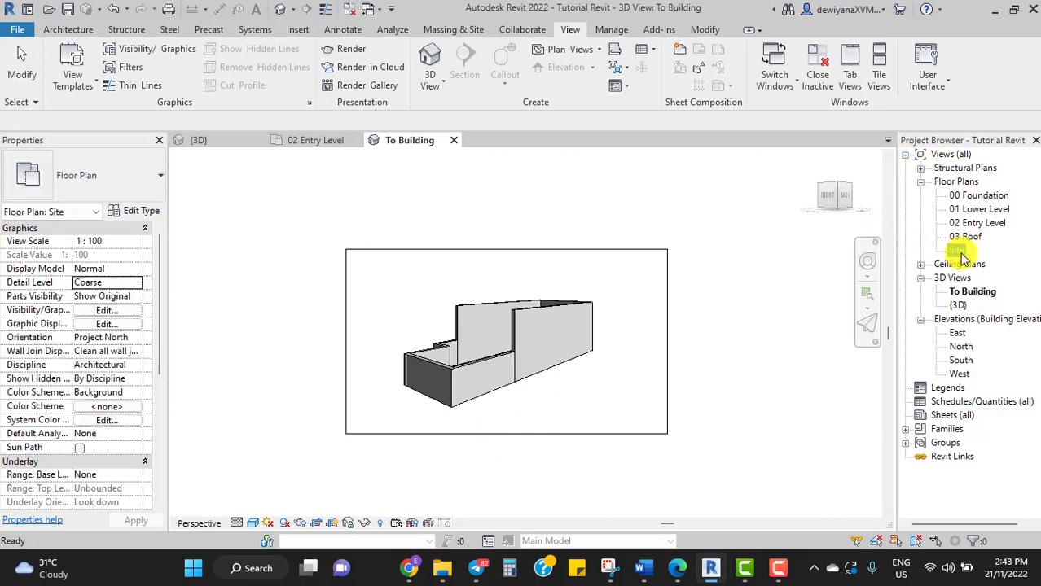
double_click(957, 251)
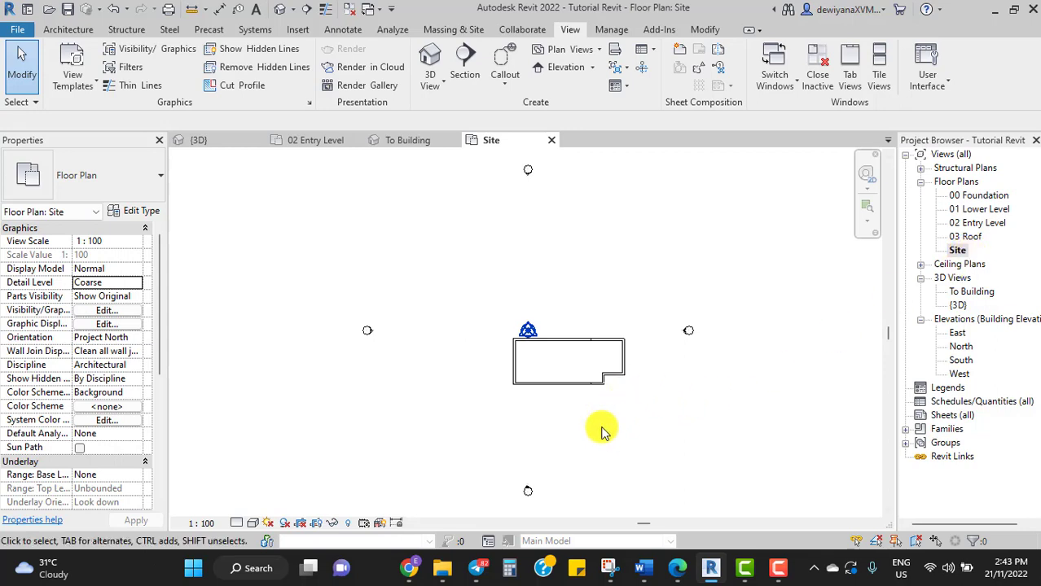
scroll(603, 432, up, 1)
scroll(571, 453, up, 1)
scroll(572, 453, down, 1)
scroll(600, 437, down, 1)
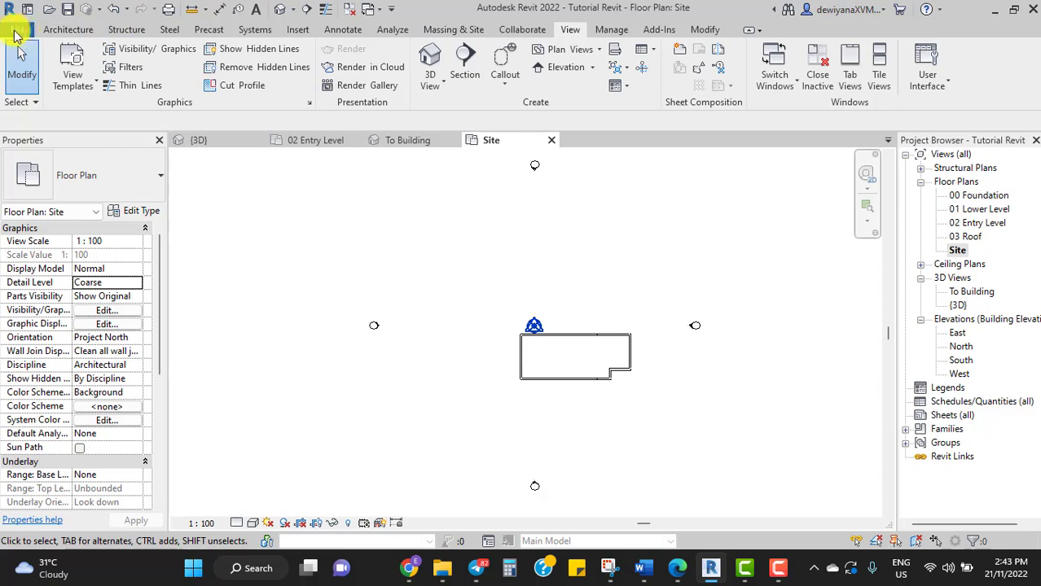
click(451, 31)
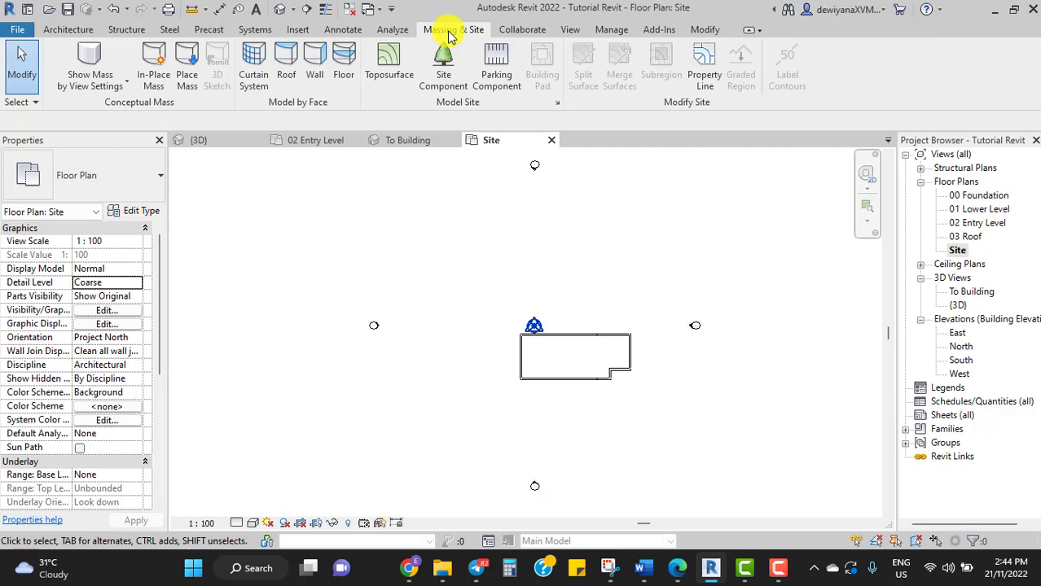
- Start a toposurface and place the first west-side points at elevation -150
click(394, 79)
text(-150)
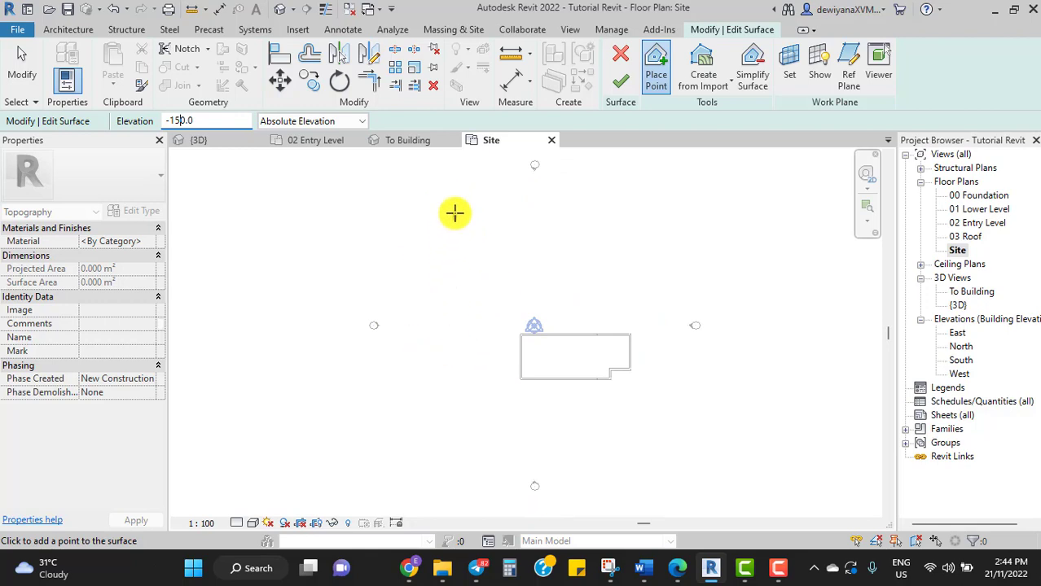
click(450, 201)
click(437, 226)
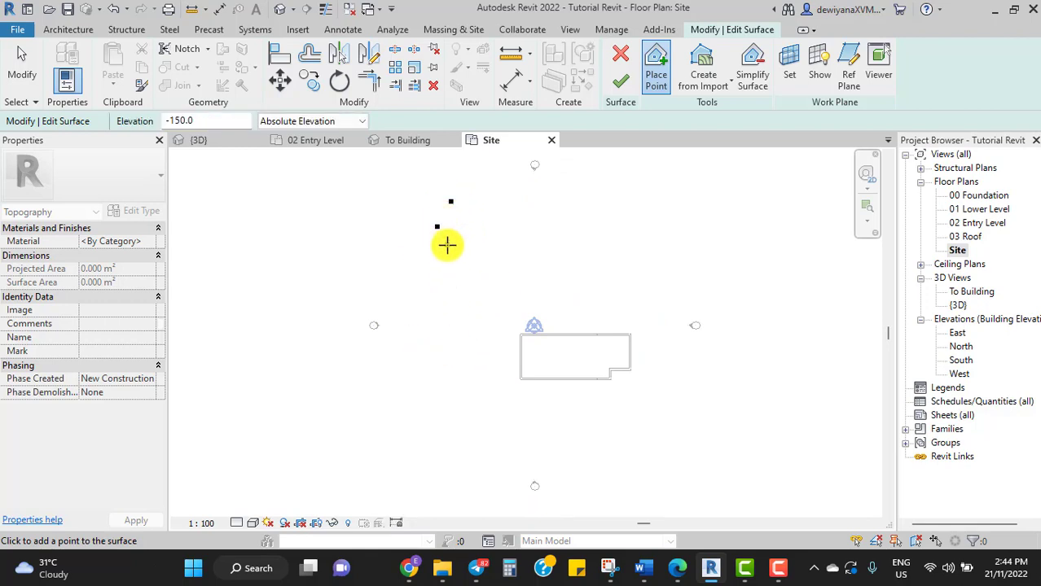
click(447, 244)
click(435, 284)
click(446, 305)
- Continue the -150 point row to the south edge, then set the next elevation to -4000
click(429, 351)
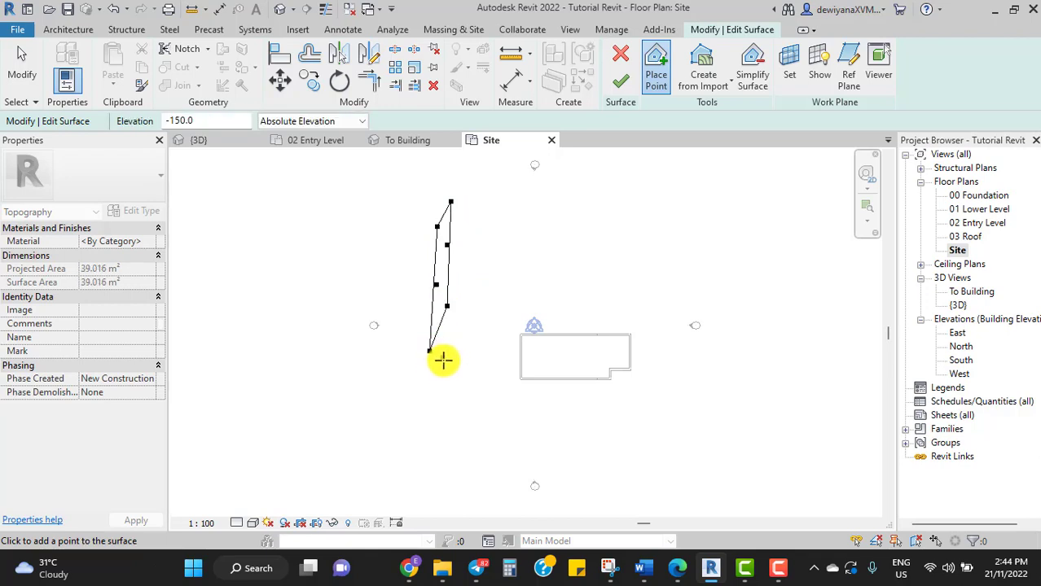
click(443, 363)
click(428, 406)
click(449, 420)
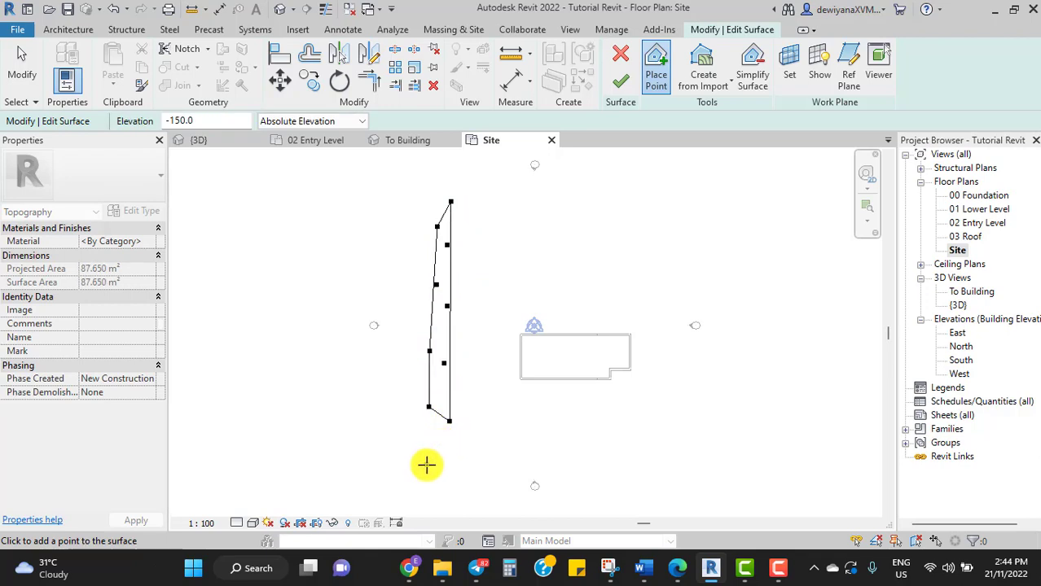
click(426, 464)
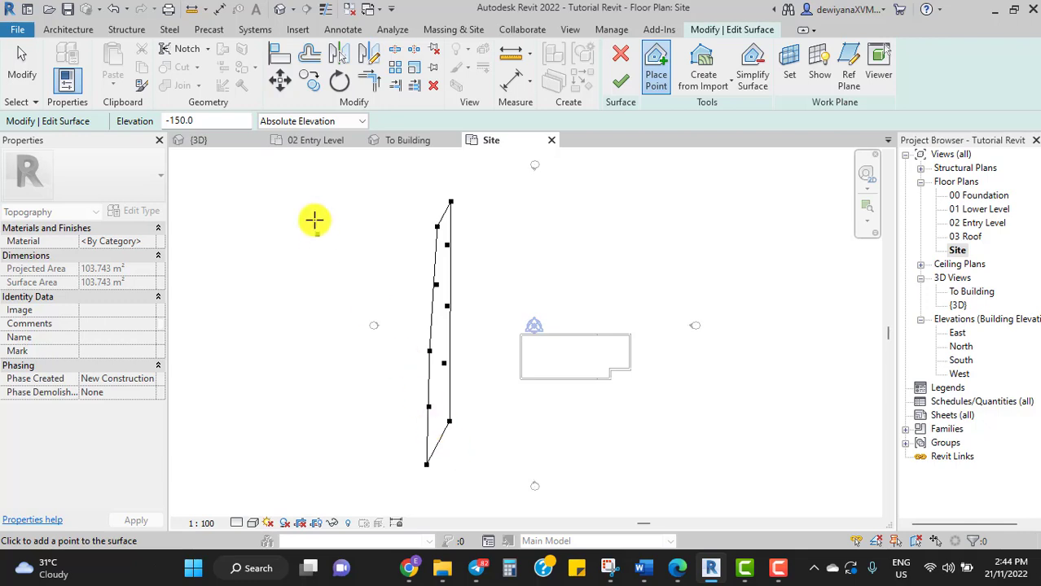
click(184, 124)
text(-4000)
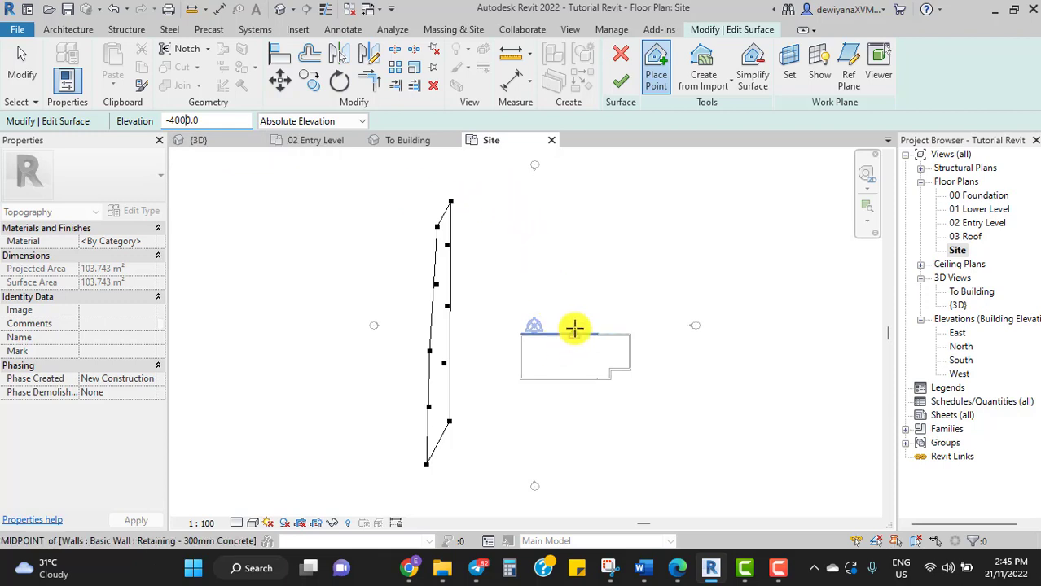
- Place seven -4000 points north to south through the building, undoing one stray point
click(578, 387)
key(ctrl+z)
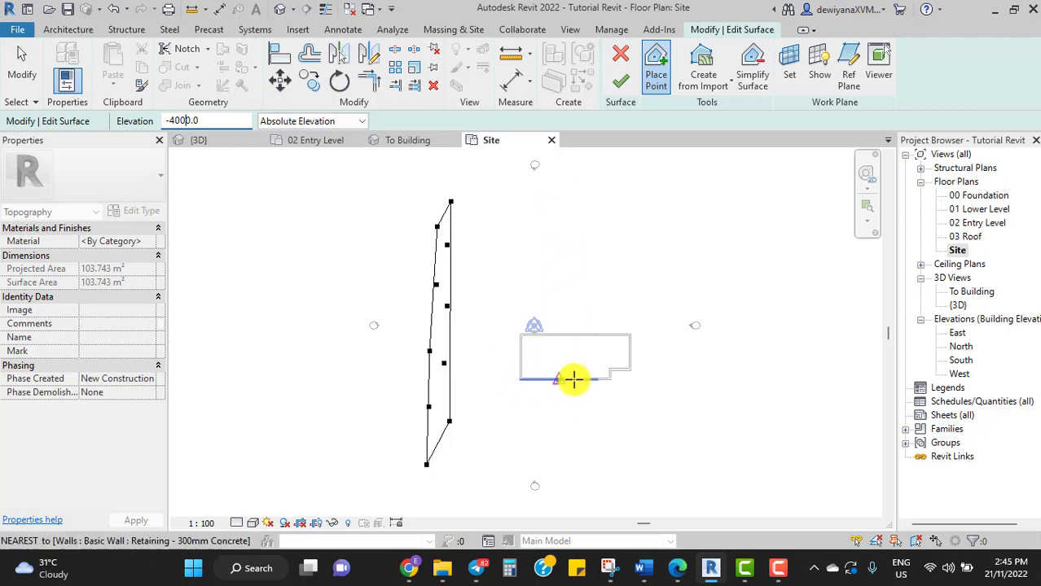
click(563, 193)
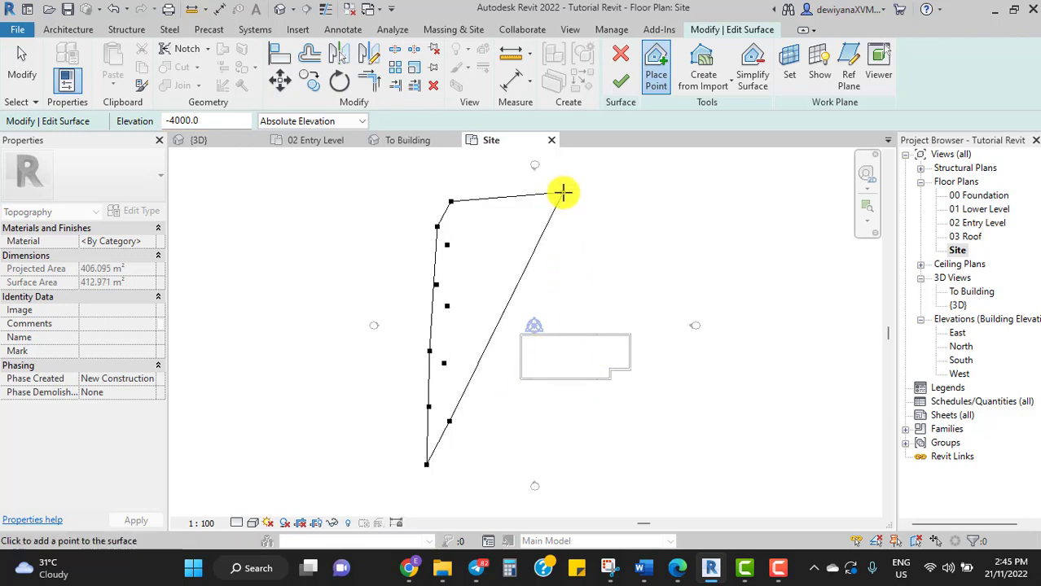
click(566, 229)
click(572, 277)
click(572, 327)
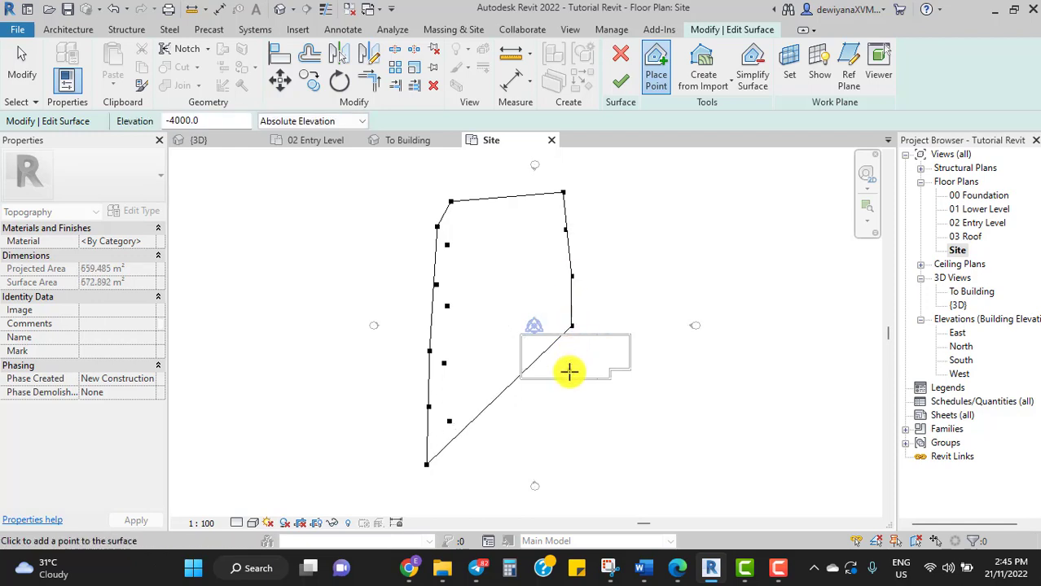
click(566, 377)
click(567, 421)
click(568, 467)
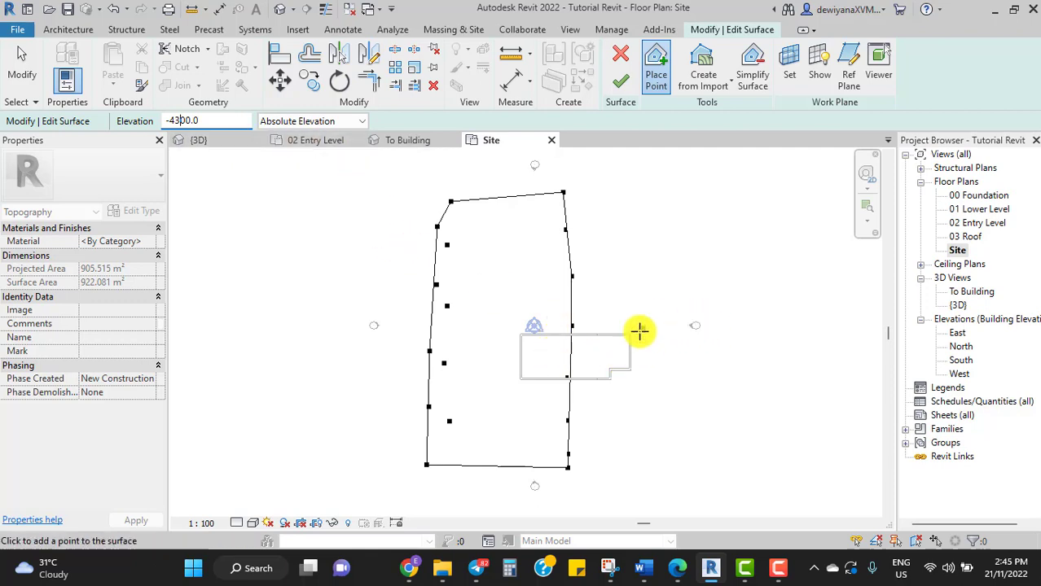
- Add six -4300 points down the east edge to the southeast corner
click(668, 190)
click(666, 270)
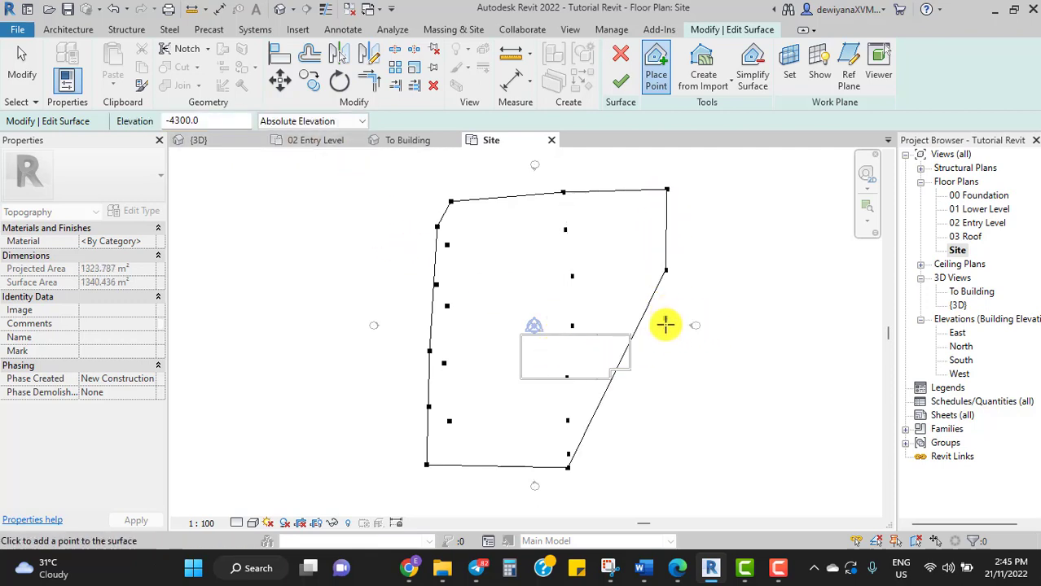
click(665, 342)
click(659, 418)
click(658, 447)
click(673, 471)
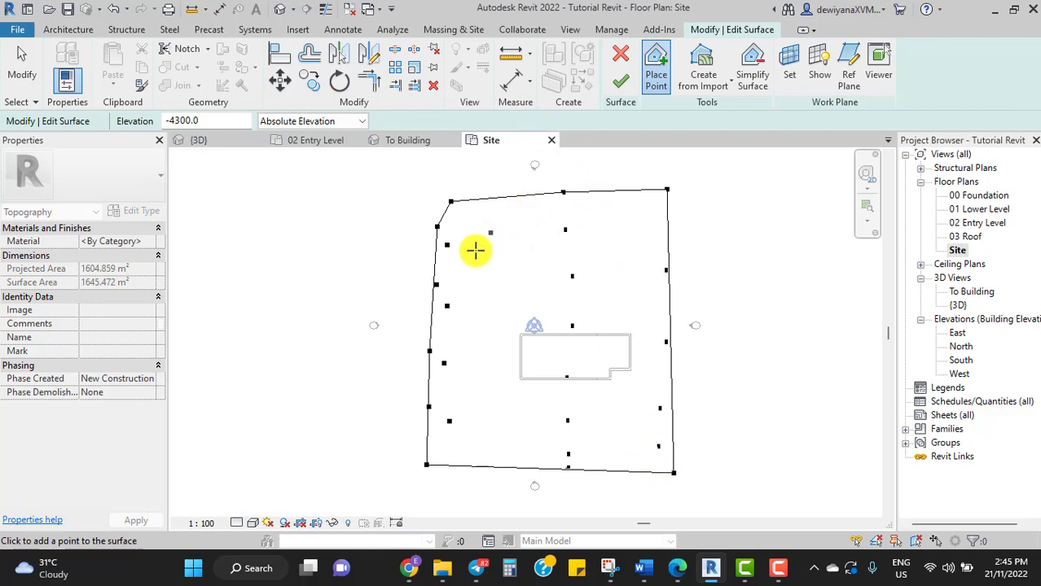
- Add one more point inside the surface, then stop placing points
click(469, 349)
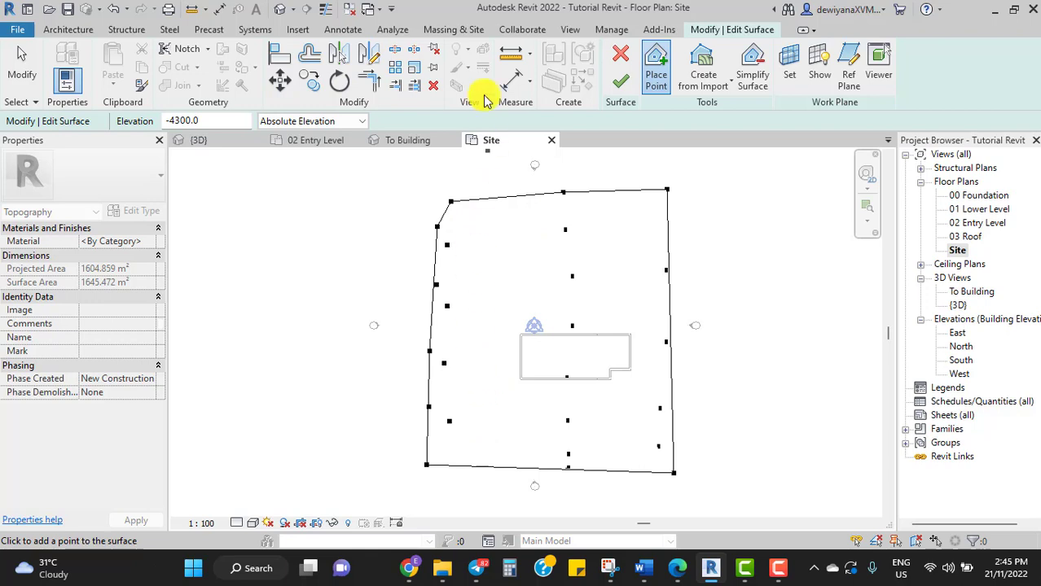
click(440, 30)
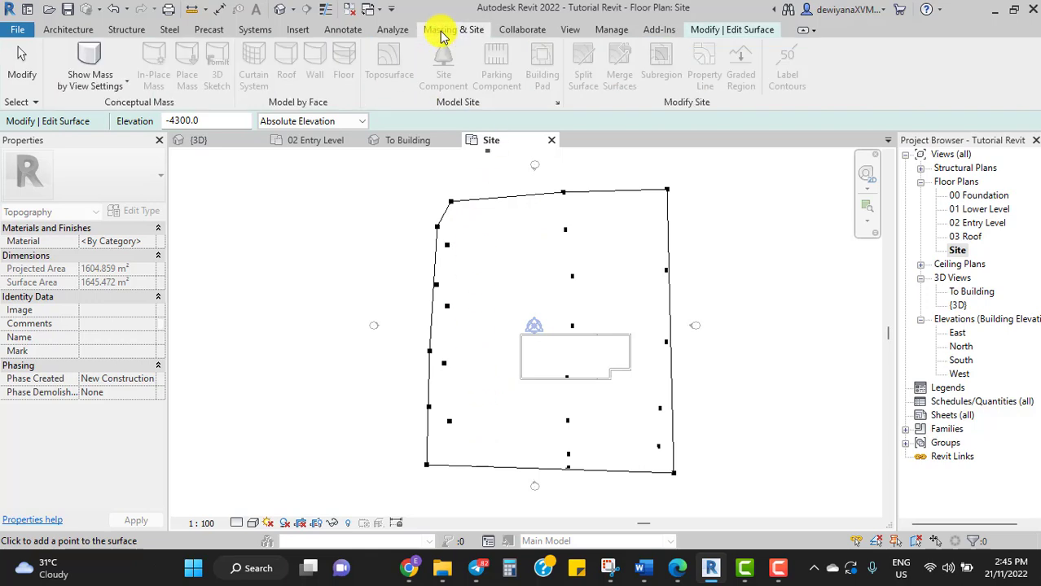
click(22, 57)
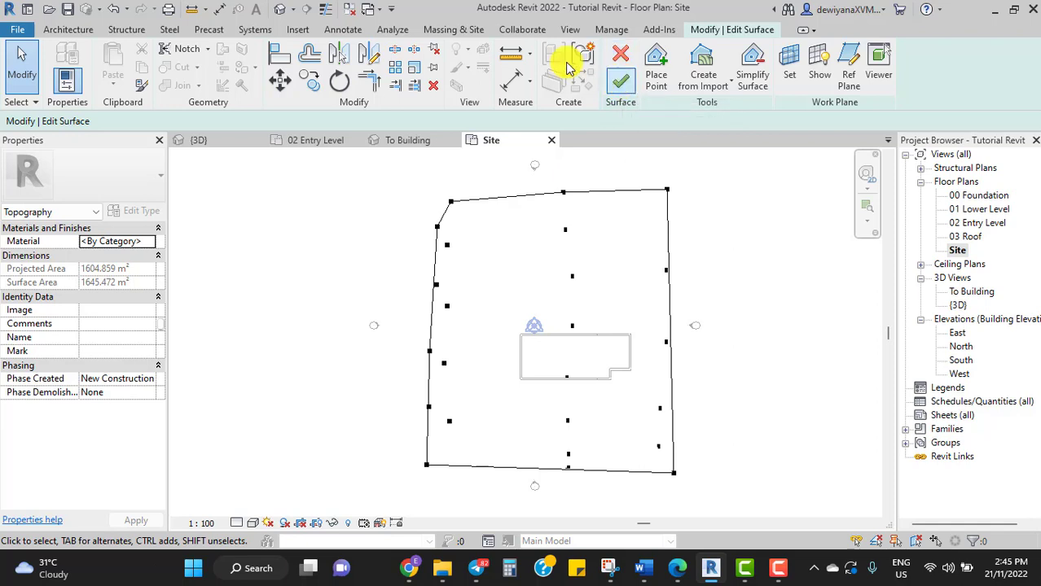
click(432, 29)
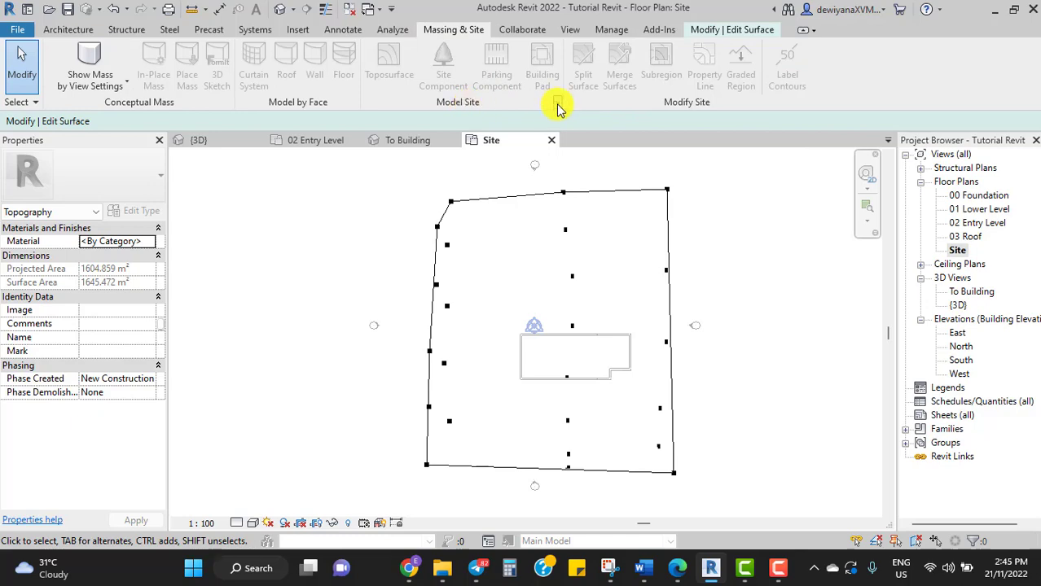
- Change the Site Settings contour interval from 5000 to 1000 and apply it
click(558, 104)
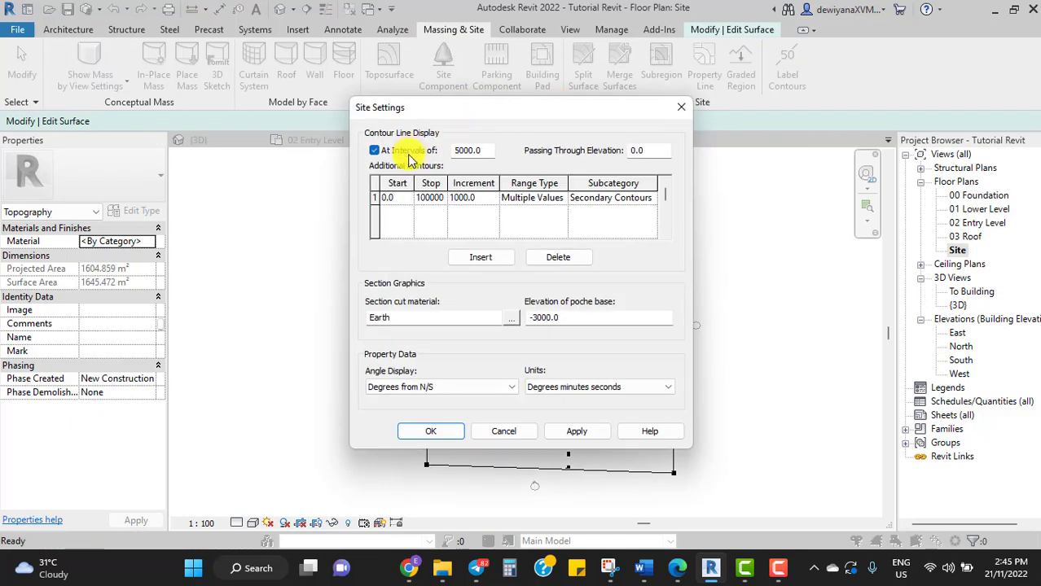
double_click(464, 152)
click(459, 150)
text(1000)
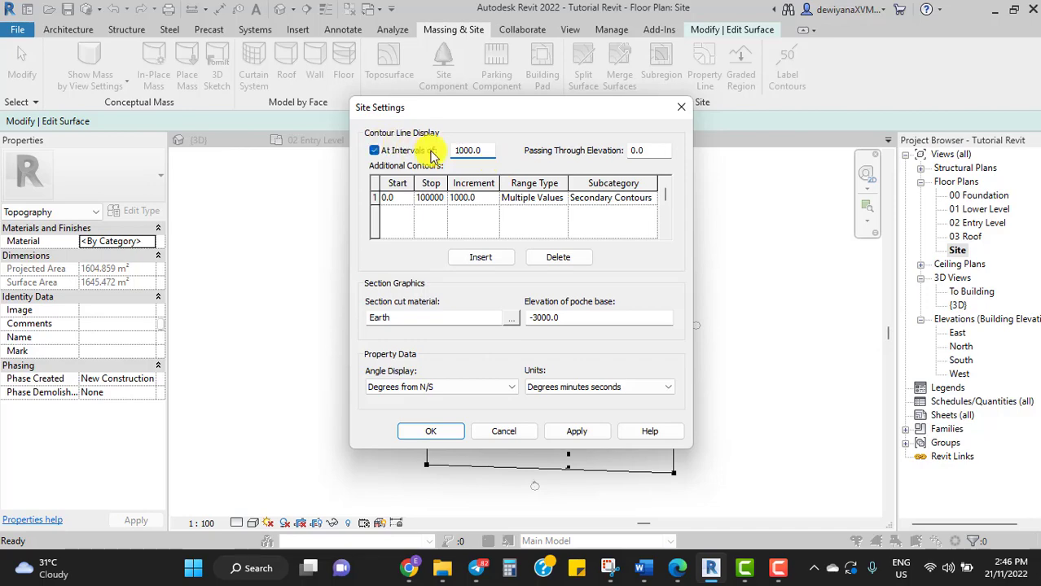
click(576, 431)
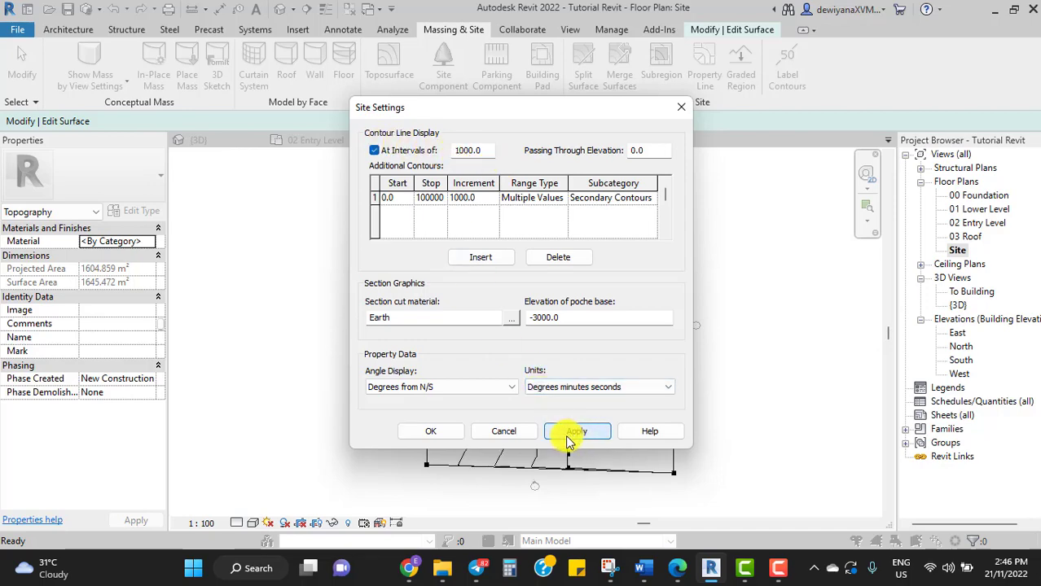
click(433, 437)
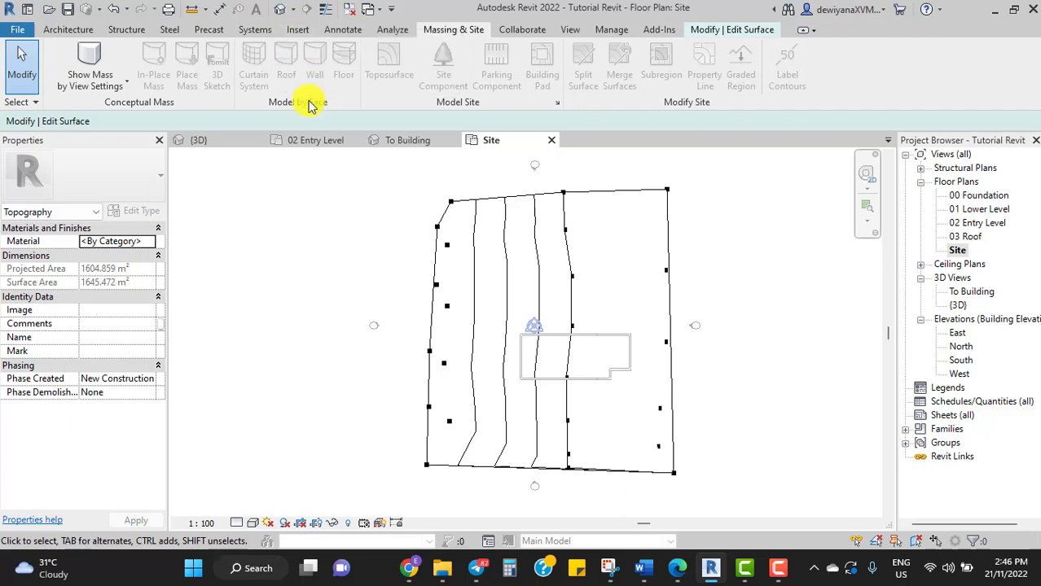
click(229, 143)
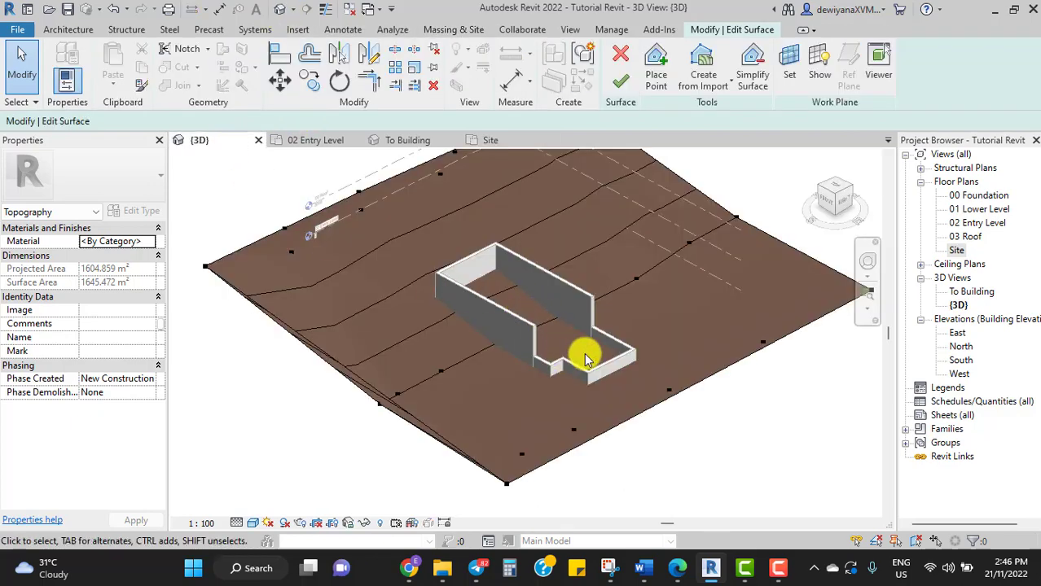
mouse_move(608, 372)
shift+middle_down()
mouse_move(635, 318)
mouse_move(743, 291)
mouse_move(646, 305)
shift+middle_up()
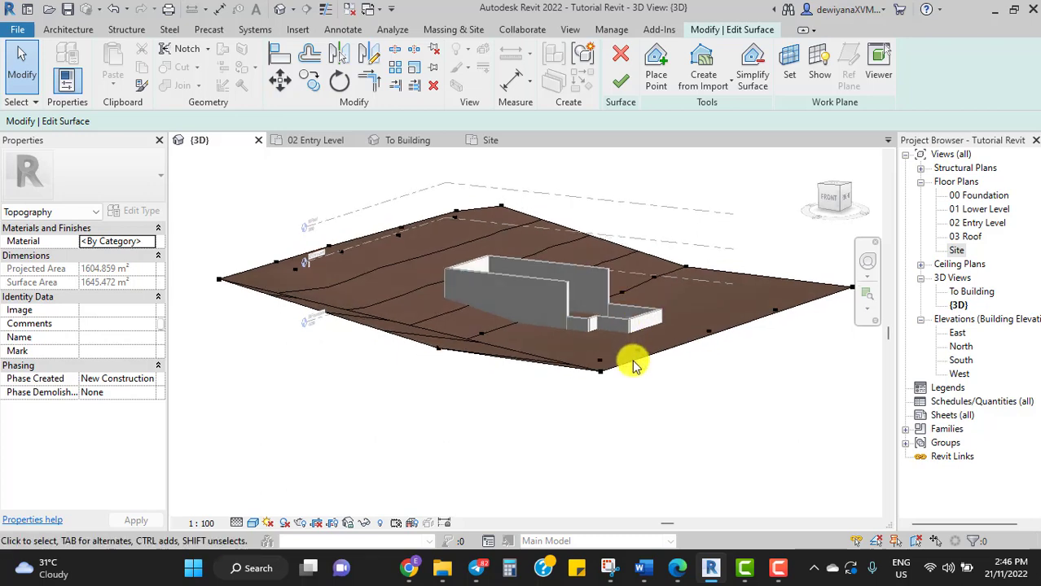
mouse_move(655, 289)
shift+middle_down()
mouse_move(674, 313)
mouse_move(581, 344)
mouse_move(495, 354)
mouse_move(528, 356)
mouse_move(506, 374)
mouse_move(481, 372)
shift+middle_up()
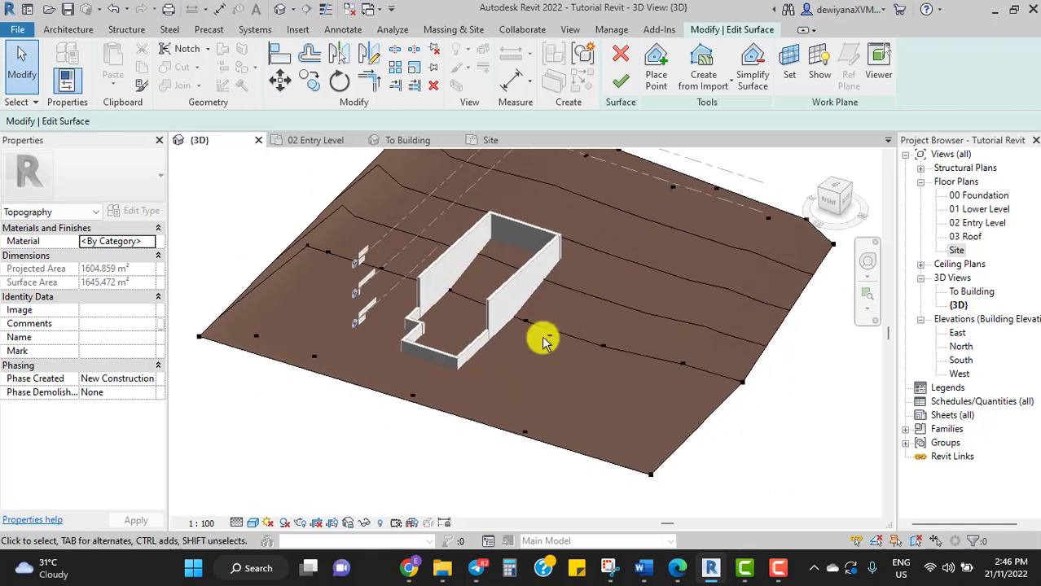
mouse_move(544, 342)
shift+middle_down()
mouse_move(599, 302)
mouse_move(611, 240)
mouse_move(596, 409)
shift+middle_up()
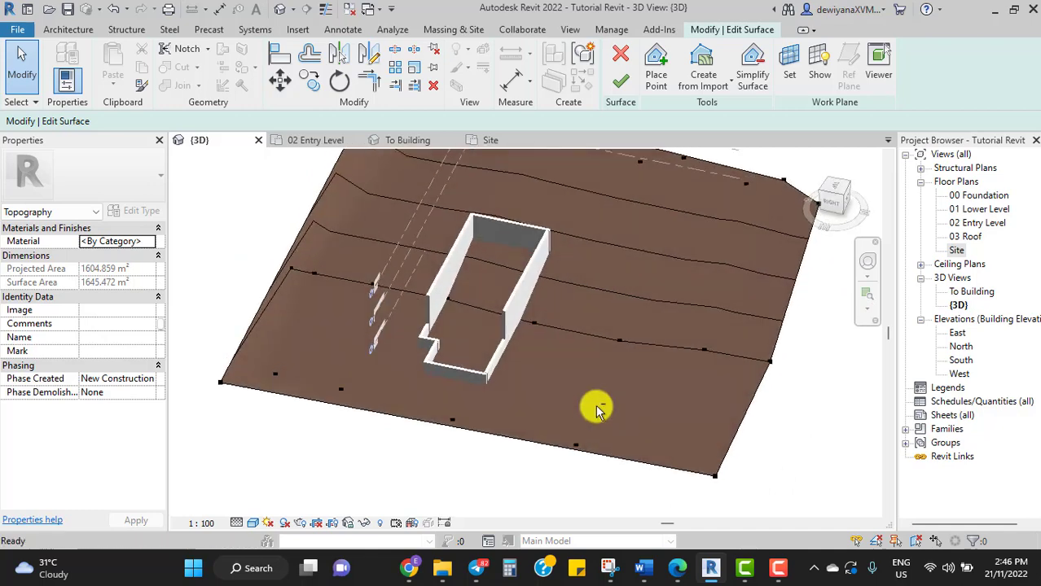
shift+middle_drag(483, 388, 623, 365)
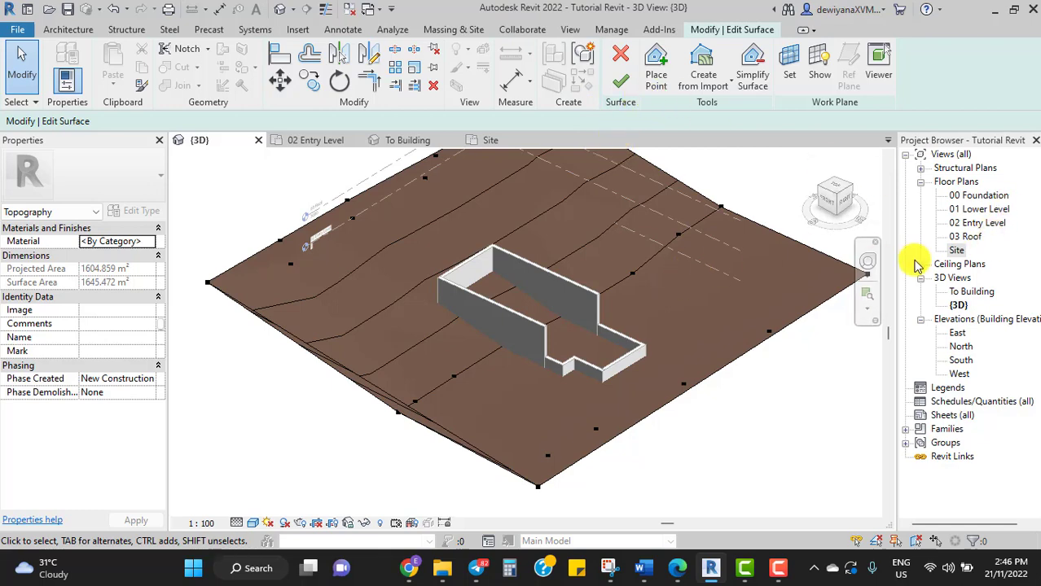
double_click(968, 252)
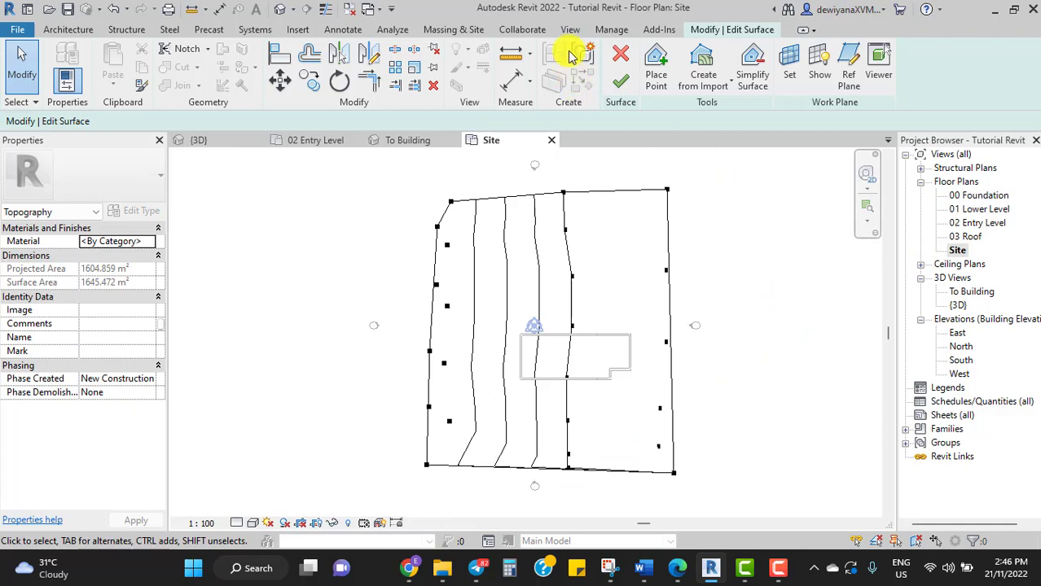
click(468, 30)
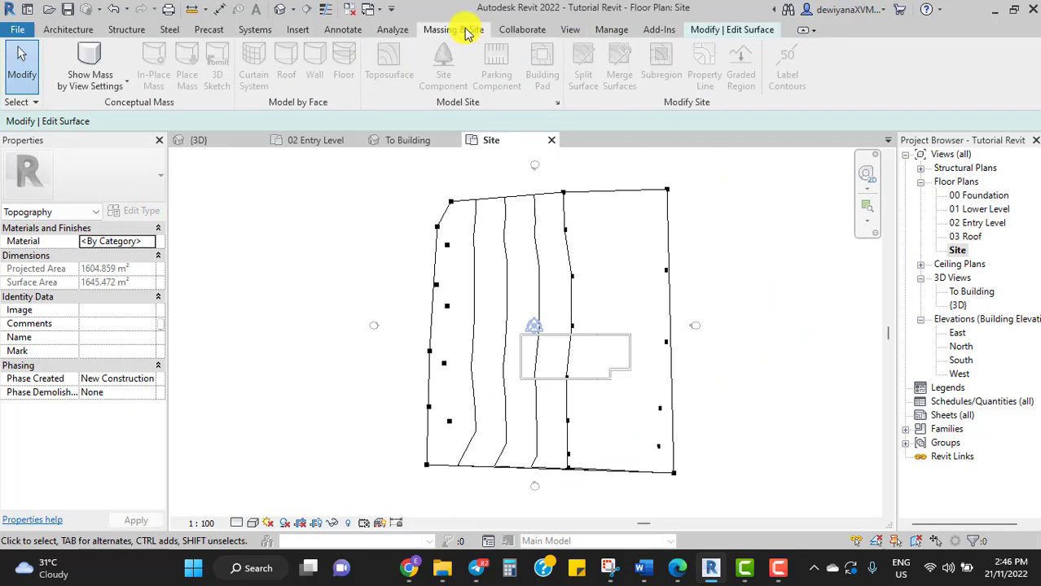
click(12, 75)
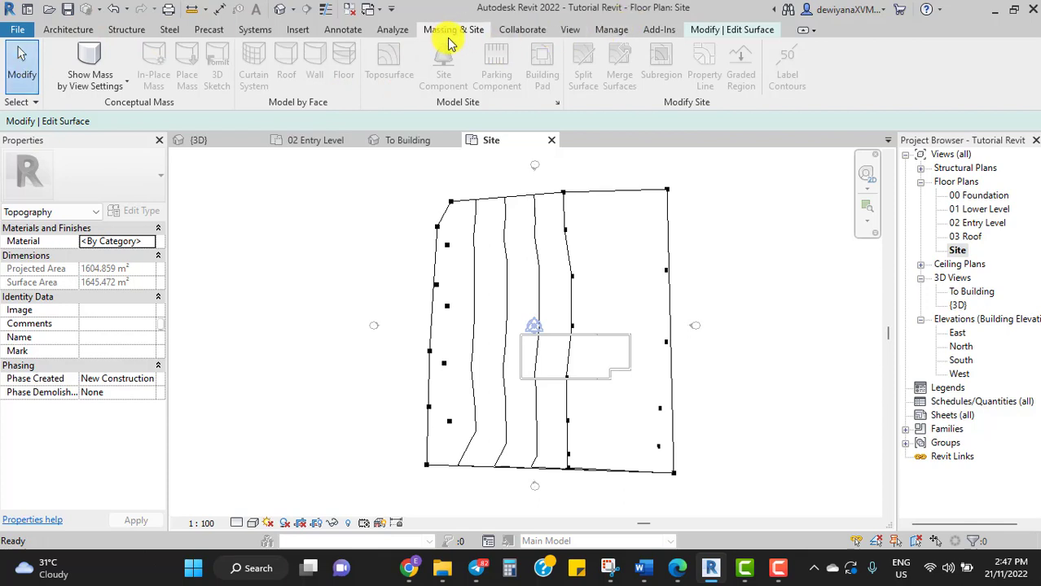
click(959, 250)
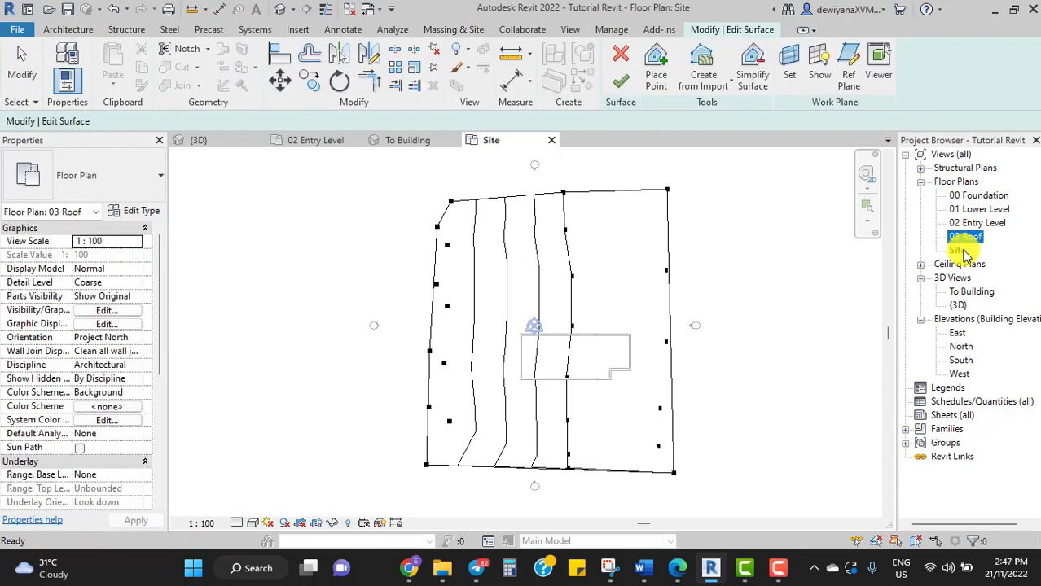
- Finish the toposurface edit with the green Finish Surface check mark
click(621, 81)
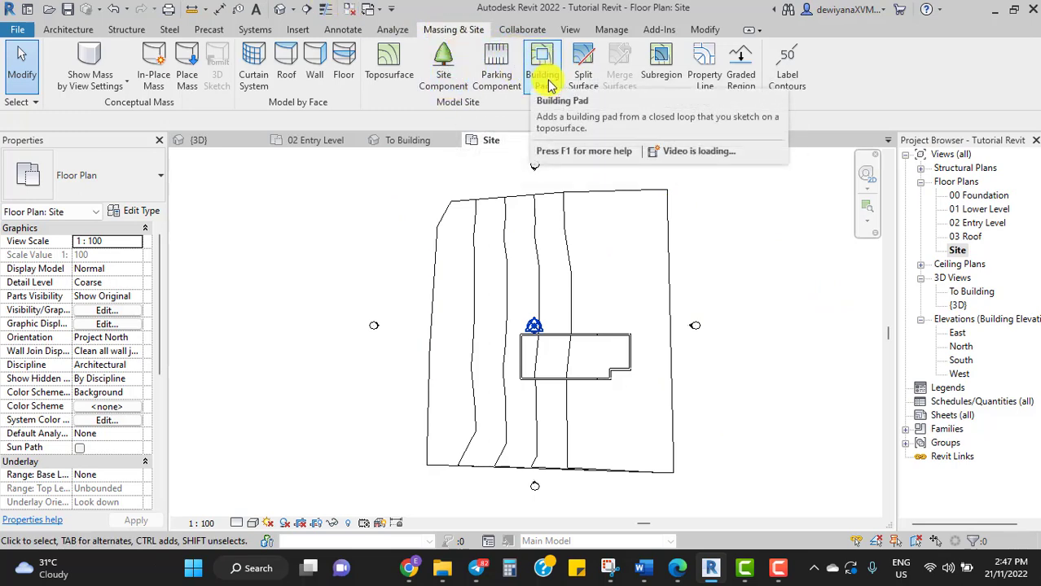
- Start a building pad and draw a rectangular boundary from the walls' lower-left to upper-right corner
click(550, 85)
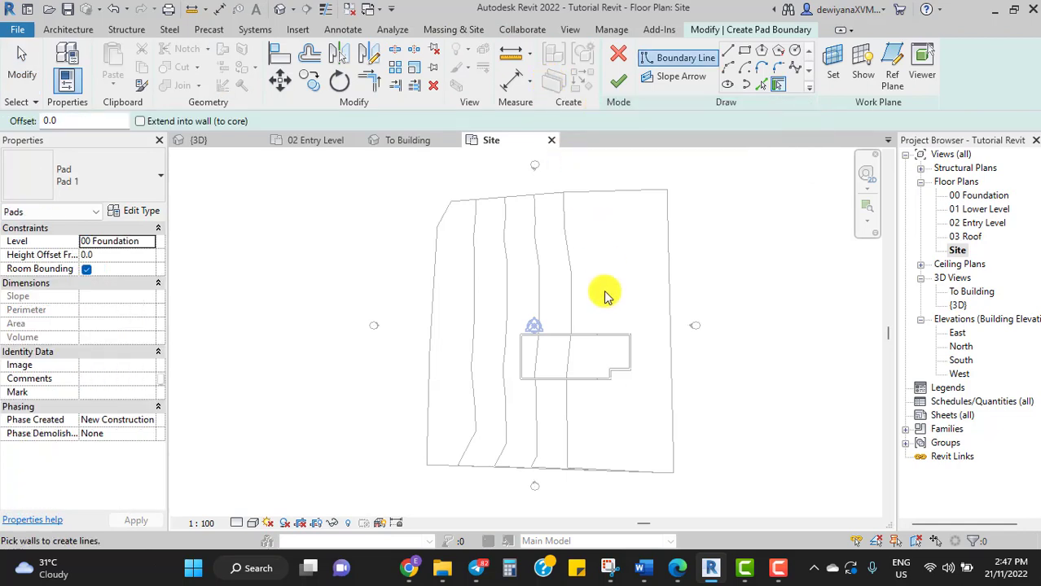
scroll(600, 326, up, 3)
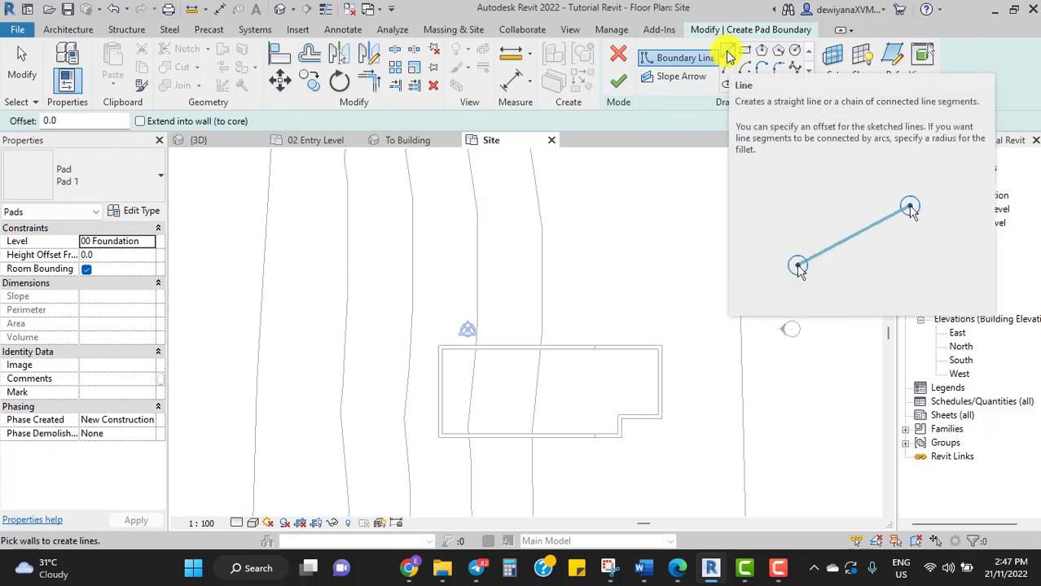
click(743, 57)
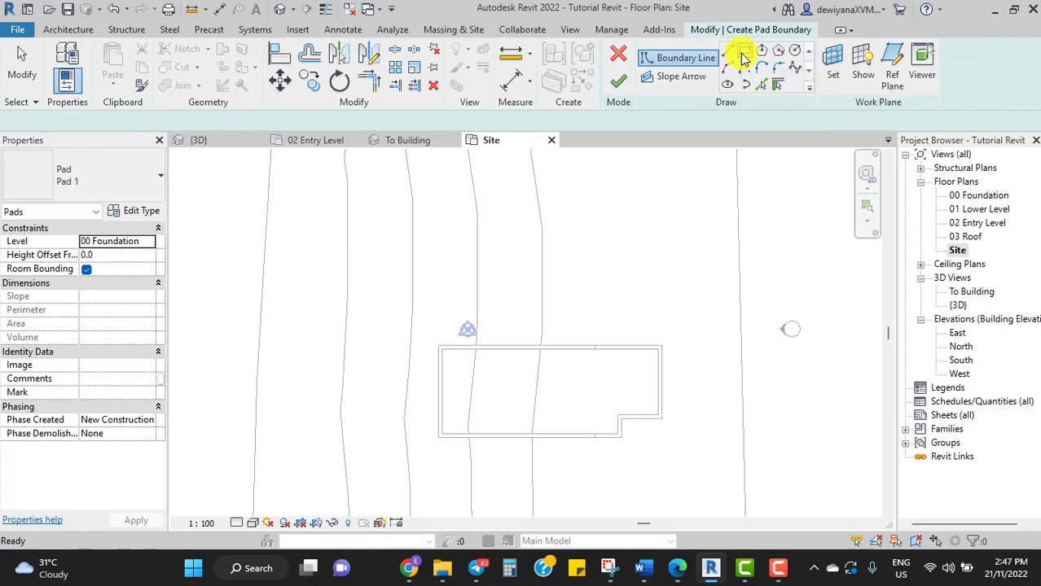
scroll(551, 448, up, 1)
scroll(551, 449, up, 1)
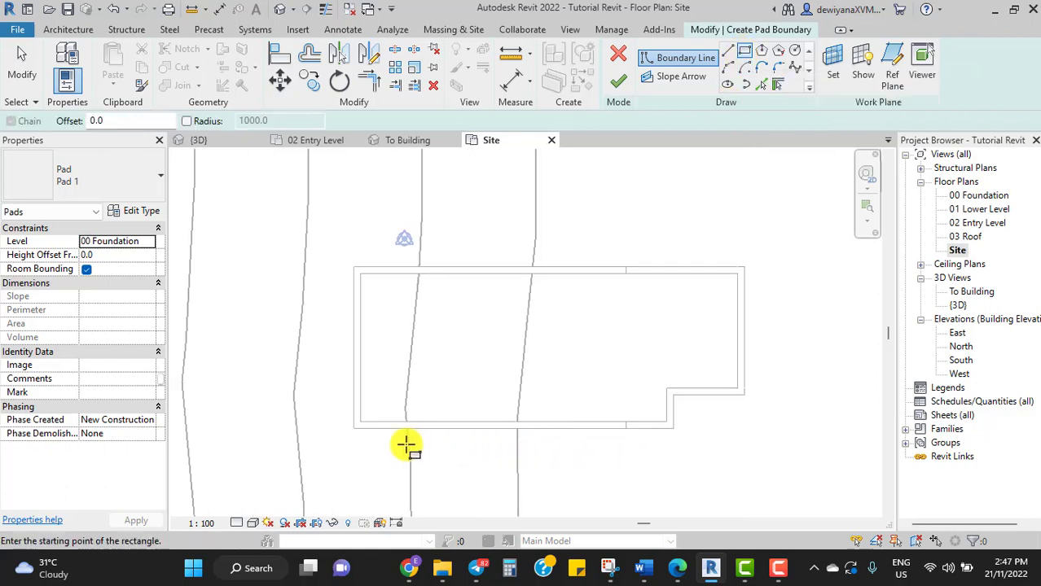
click(353, 428)
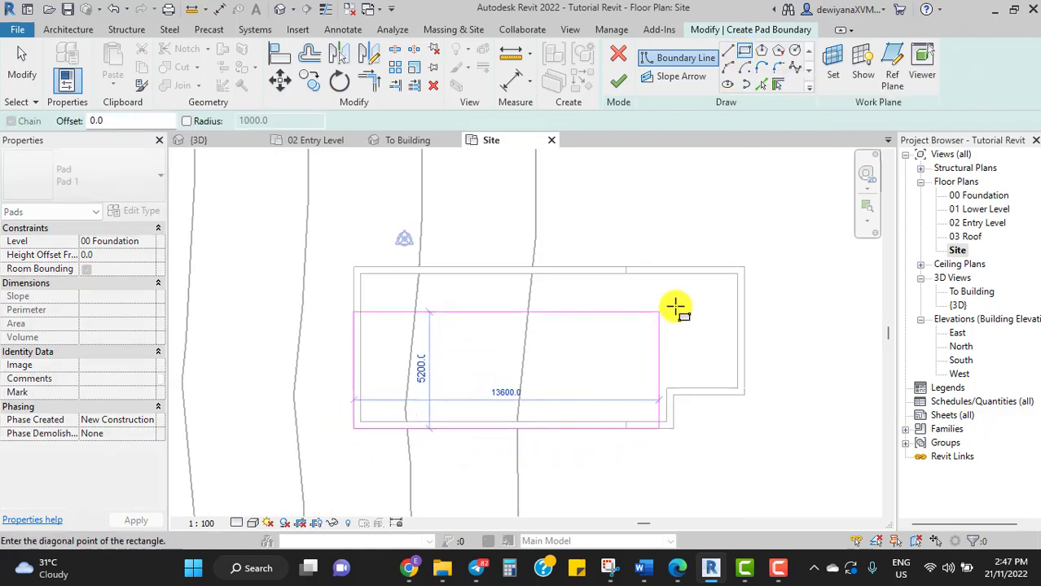
click(746, 265)
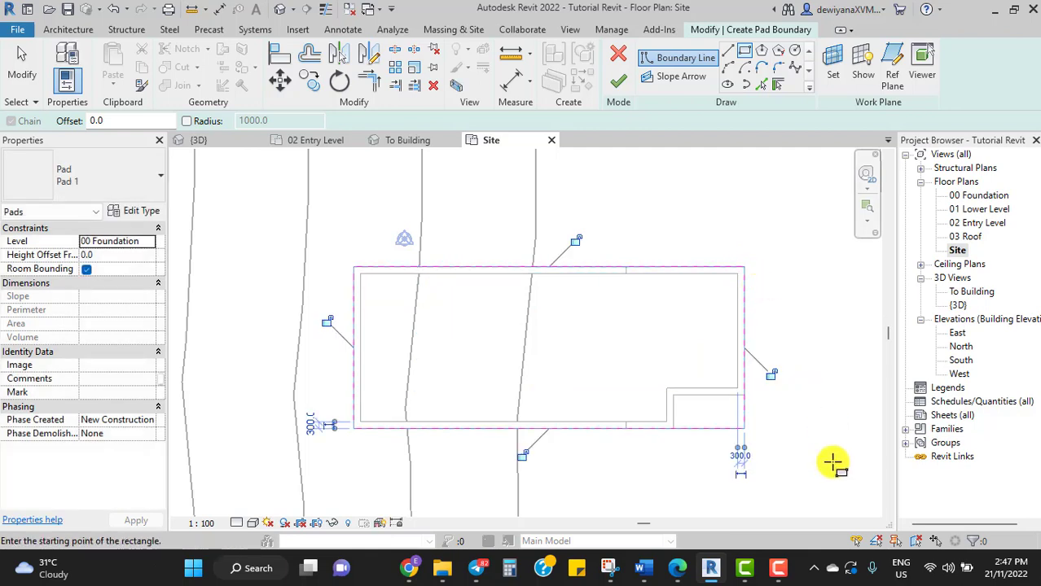
- Draw the notch's top and vertical edges at the boundary's lower-right corner
click(728, 52)
scroll(743, 446, up, 2)
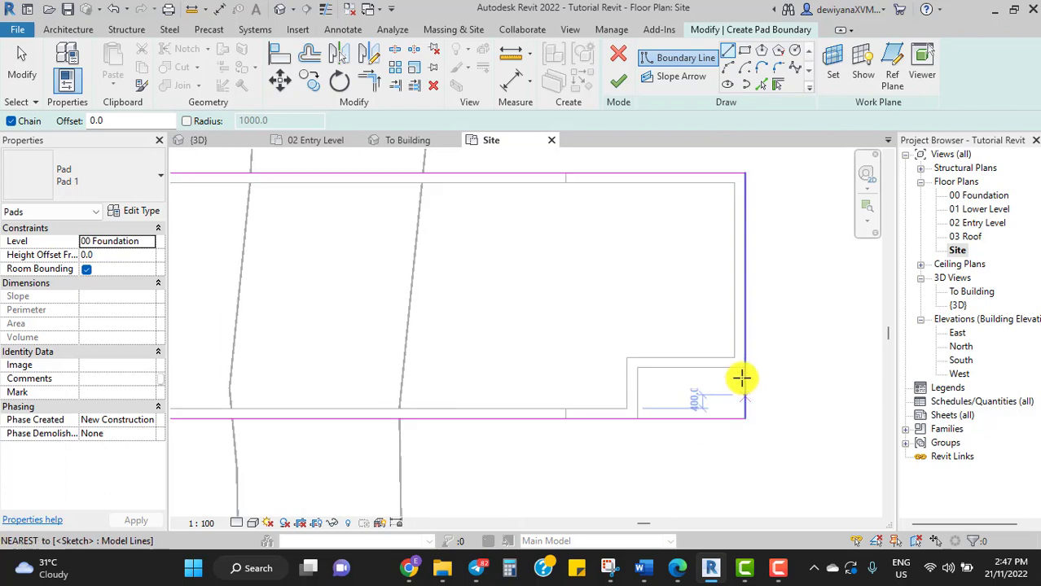
click(746, 367)
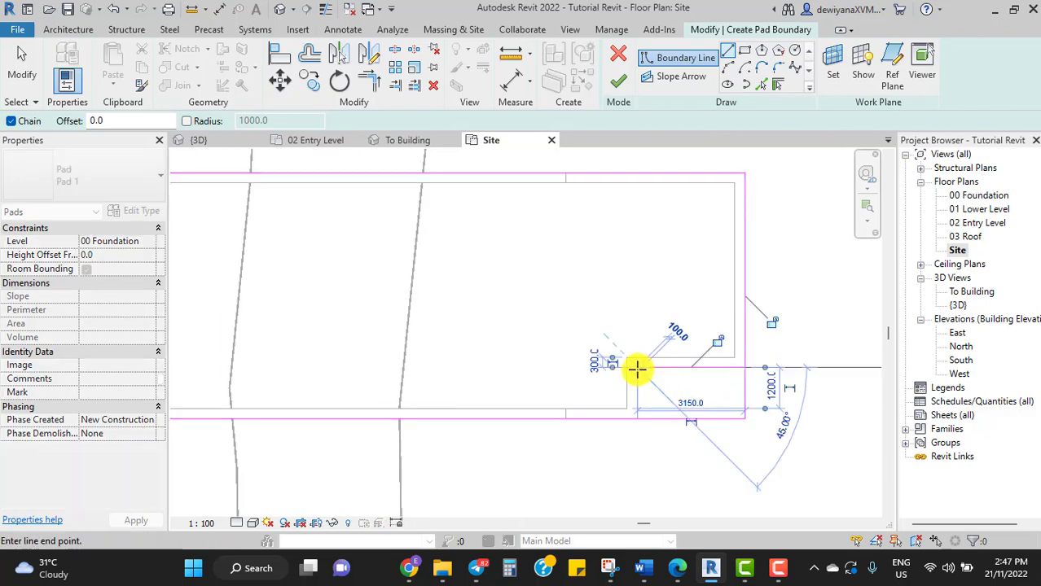
click(637, 367)
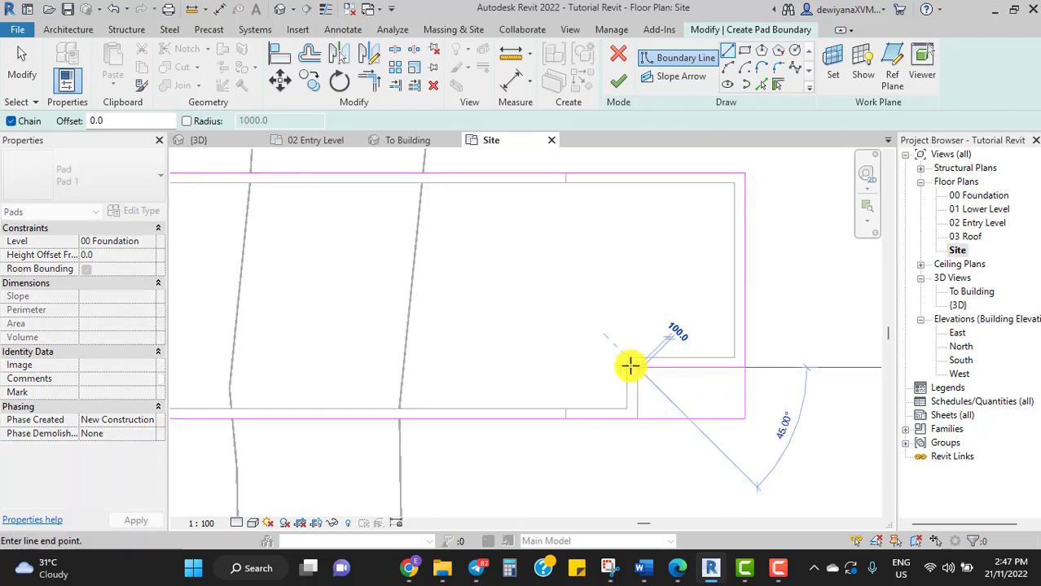
key(Escape)
key(Escape)
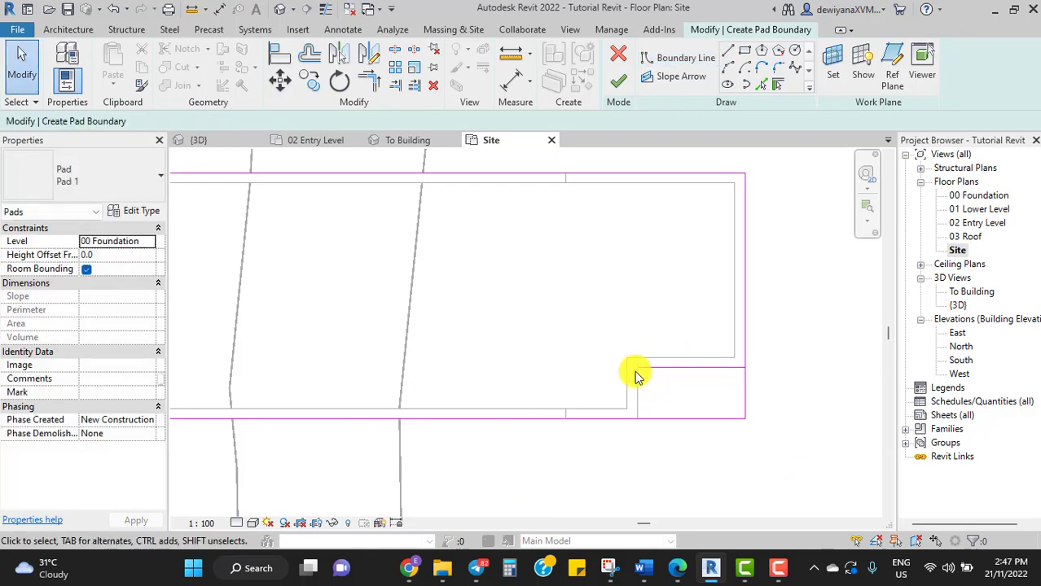
click(726, 53)
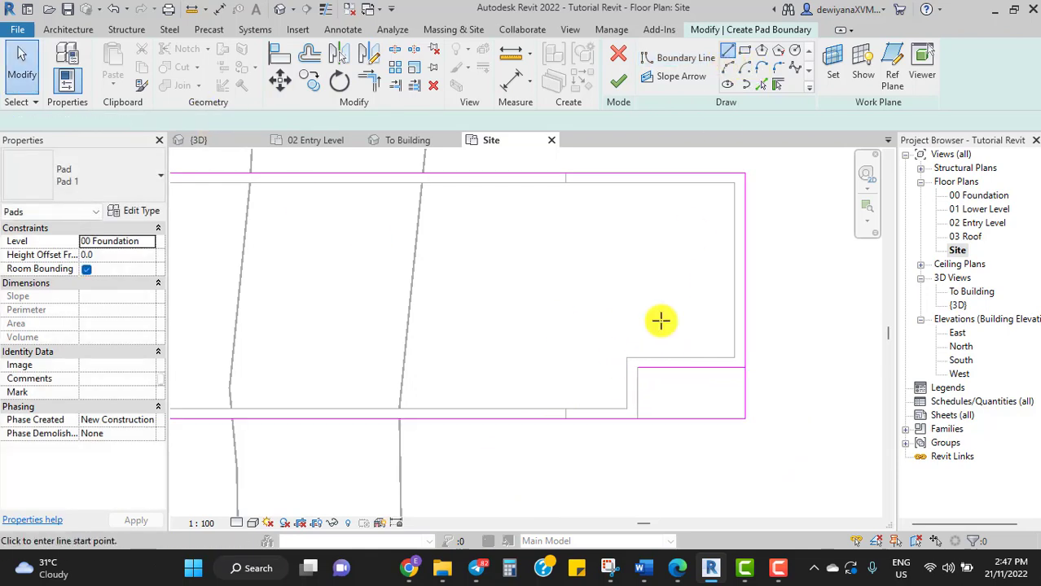
click(636, 368)
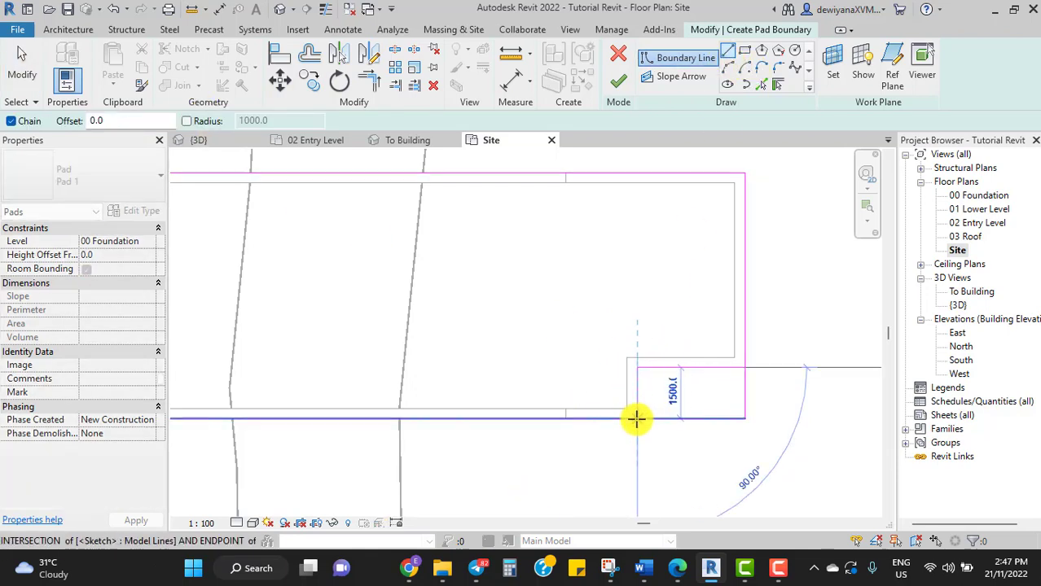
click(636, 419)
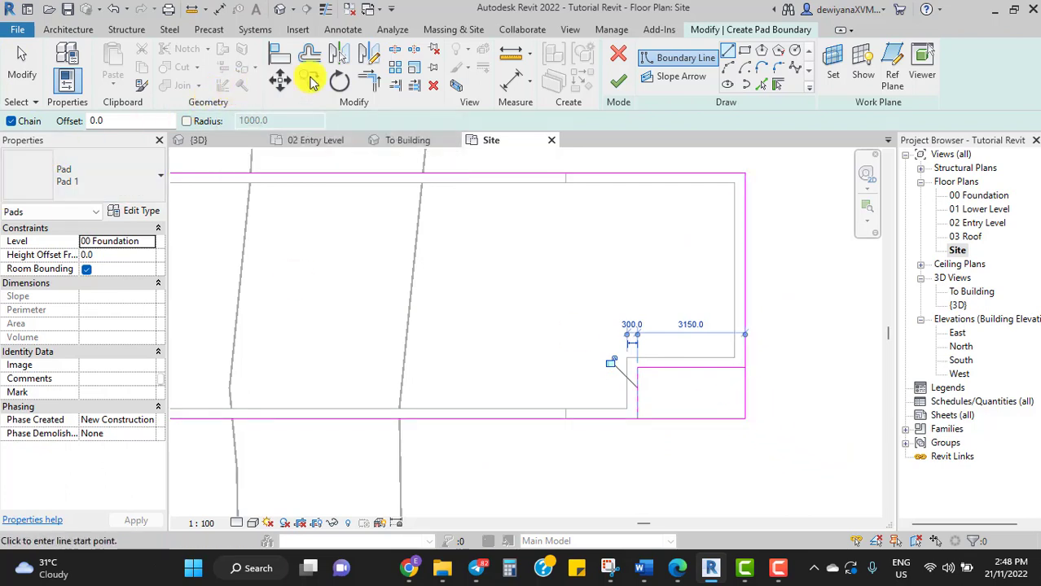
- Trim the notch edges into corners with the boundary lines and finish the pad (120.555 m², 36.745 m³)
click(371, 82)
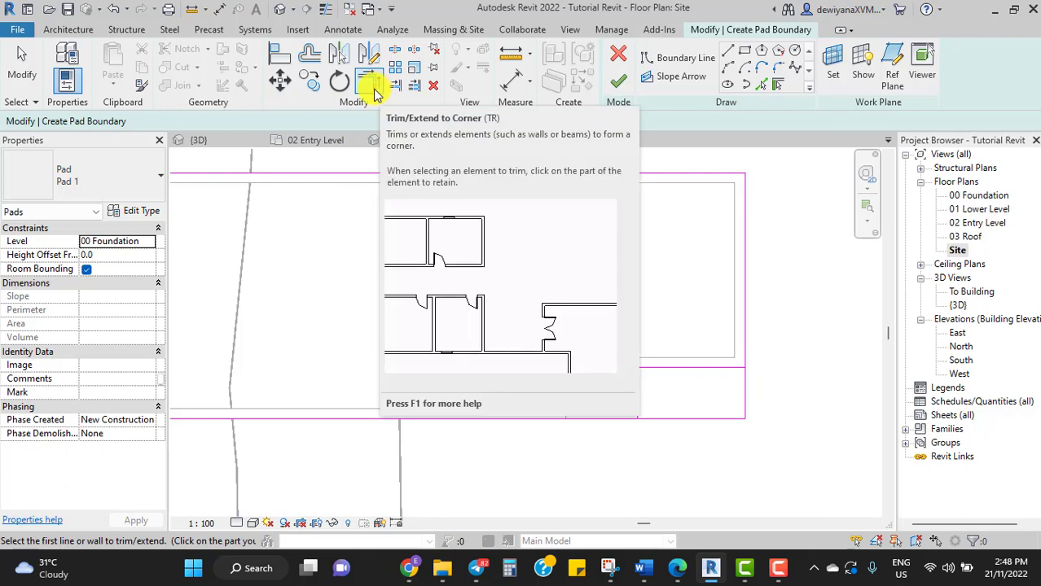
click(744, 295)
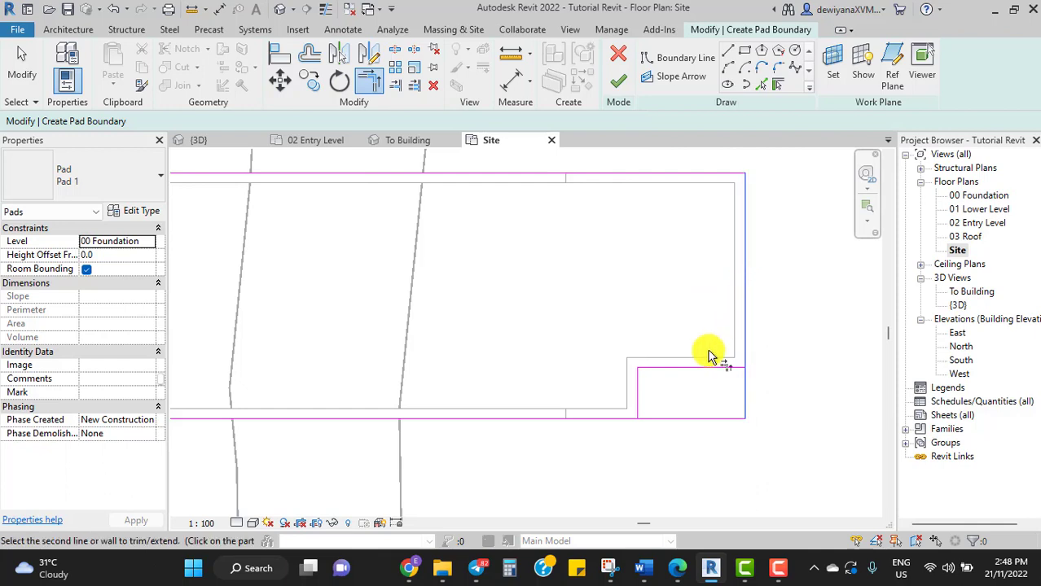
click(688, 368)
click(638, 393)
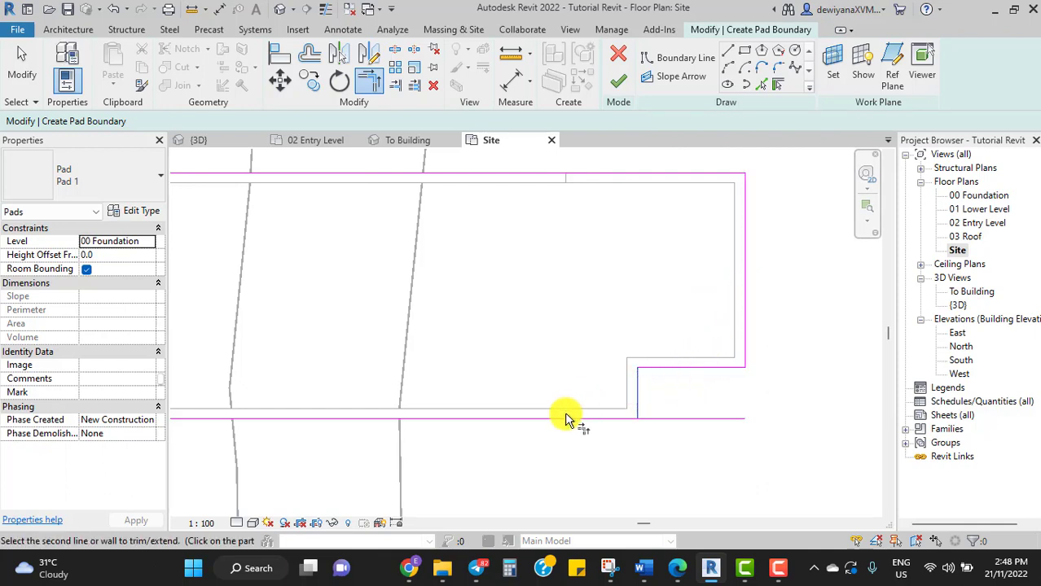
click(560, 417)
scroll(684, 427, down, 2)
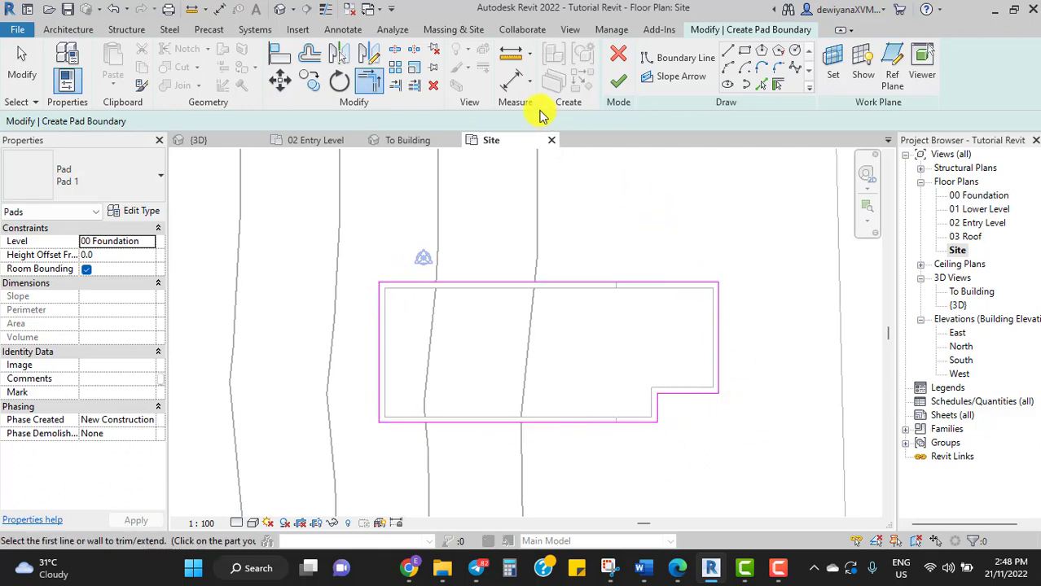
click(621, 88)
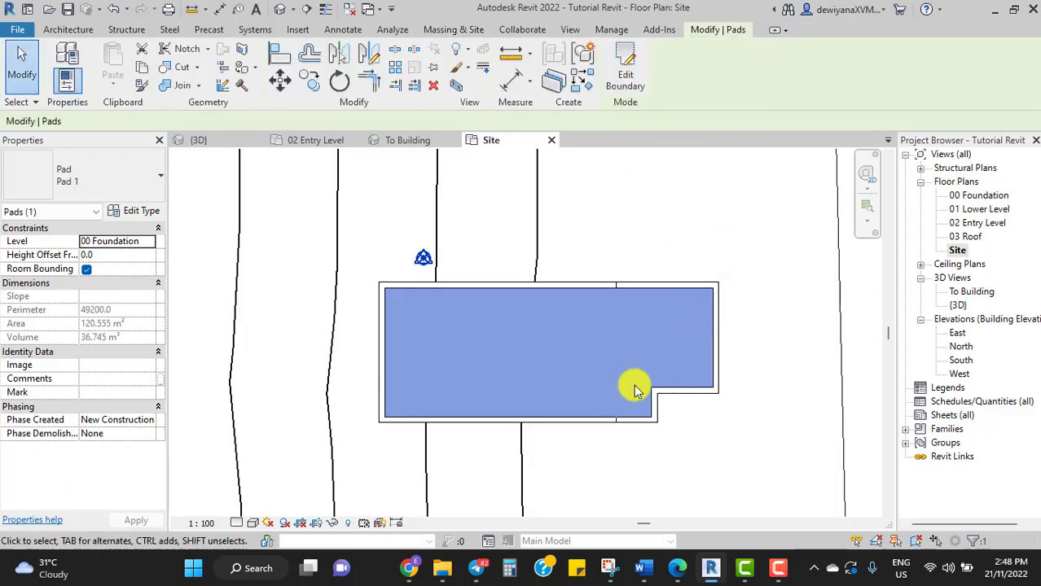
- Switch to the {3D} view and orbit to a low side view of the terrain and pad
click(648, 471)
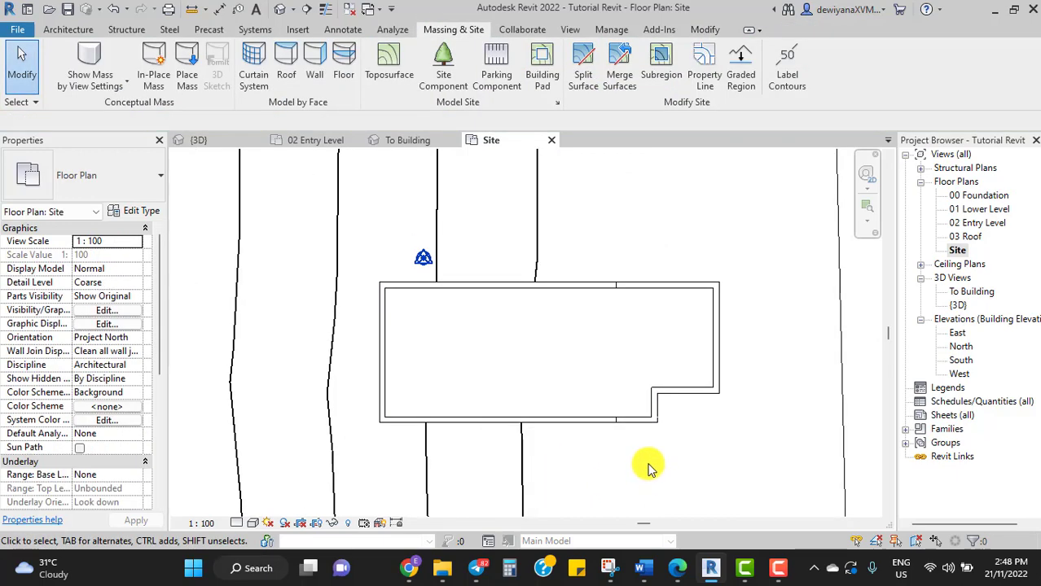
click(213, 143)
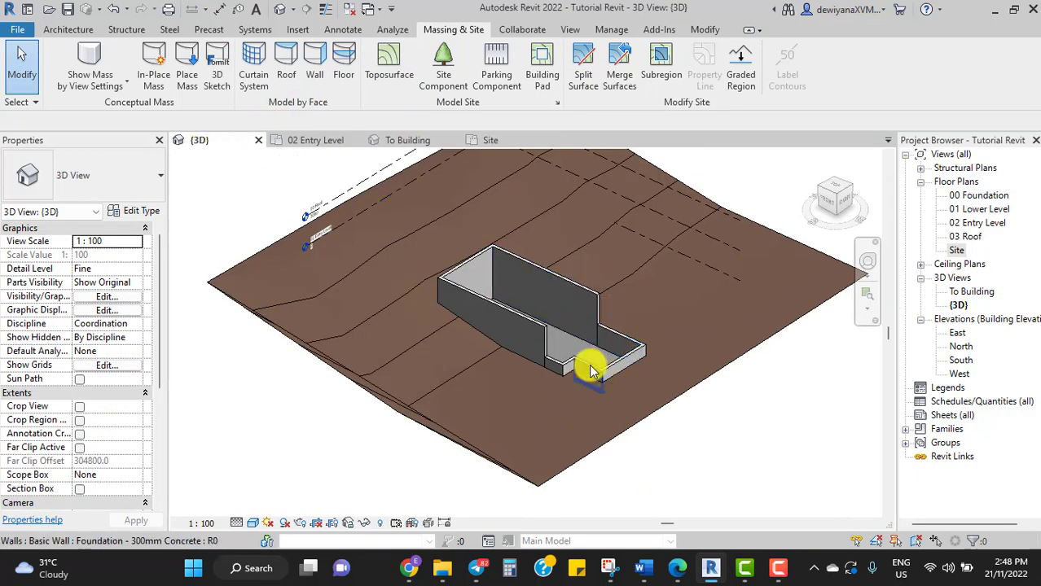
scroll(591, 370, up, 5)
mouse_move(650, 354)
shift+middle_down()
mouse_move(530, 399)
mouse_move(597, 400)
mouse_move(543, 416)
mouse_move(510, 396)
shift+middle_up()
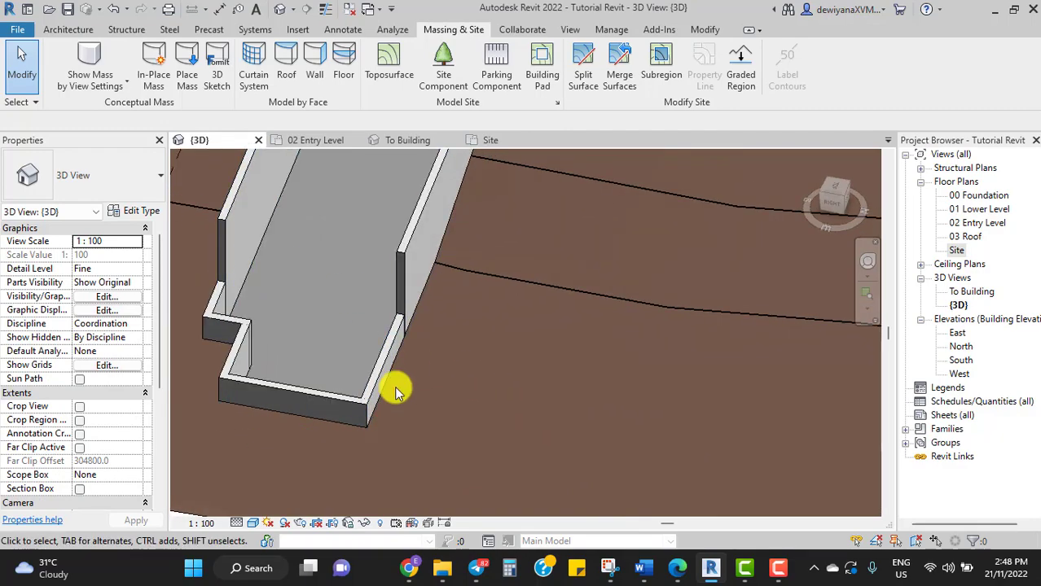
mouse_move(396, 392)
shift+middle_down()
mouse_move(546, 413)
mouse_move(522, 379)
mouse_move(476, 365)
mouse_move(498, 356)
mouse_move(501, 258)
mouse_move(480, 351)
shift+middle_up()
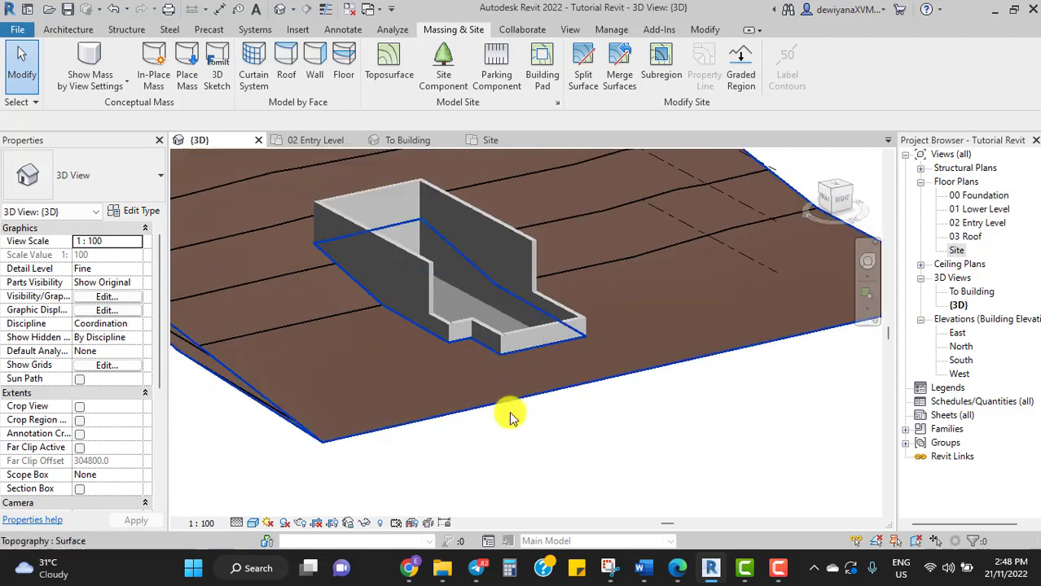
mouse_move(510, 417)
shift+middle_down()
mouse_move(548, 365)
mouse_move(548, 323)
shift+middle_up()
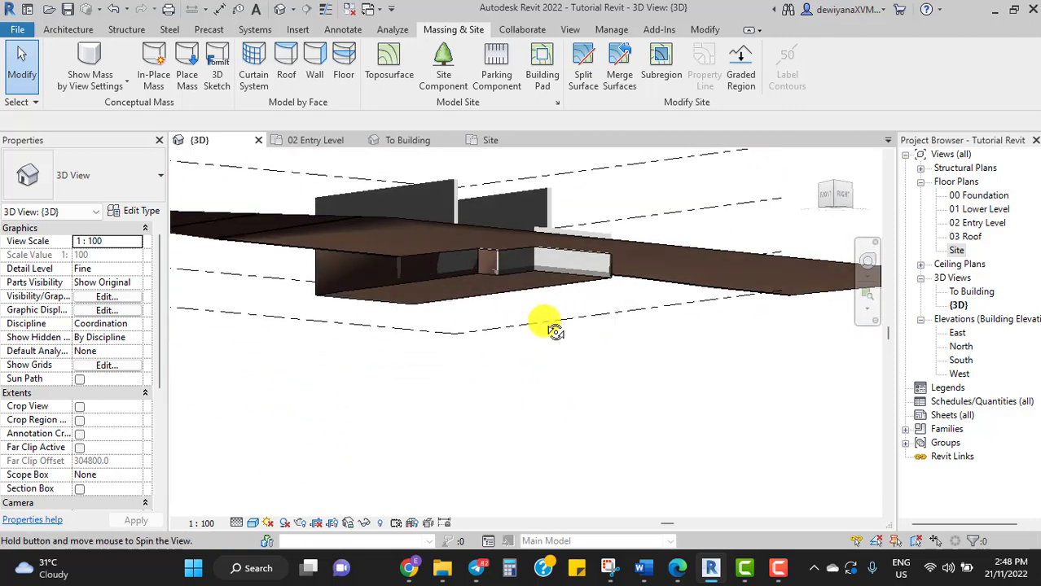
- Inspect the toposurface and building pad, return to an overview, and save the project
click(556, 271)
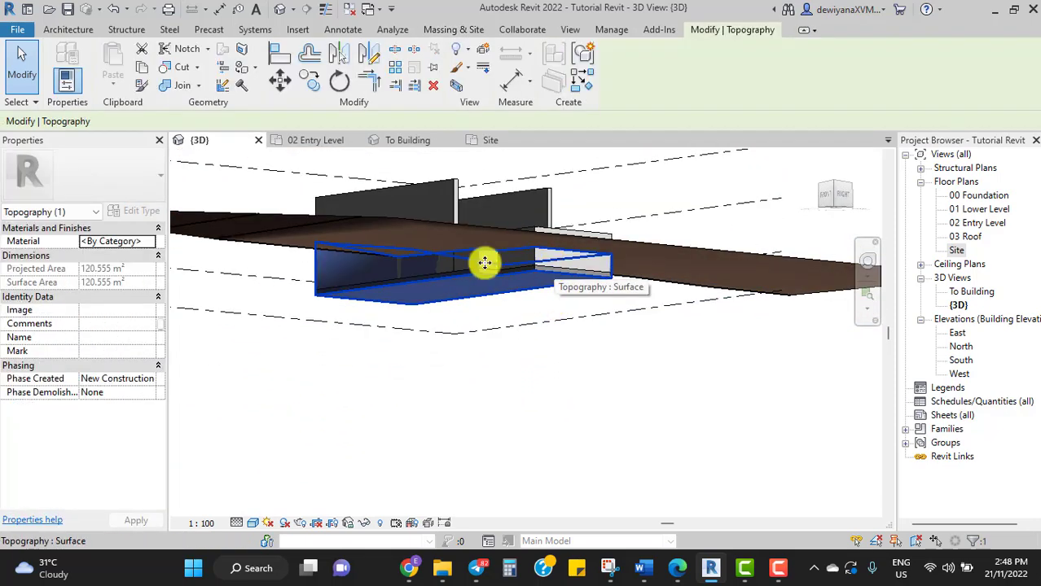
click(570, 505)
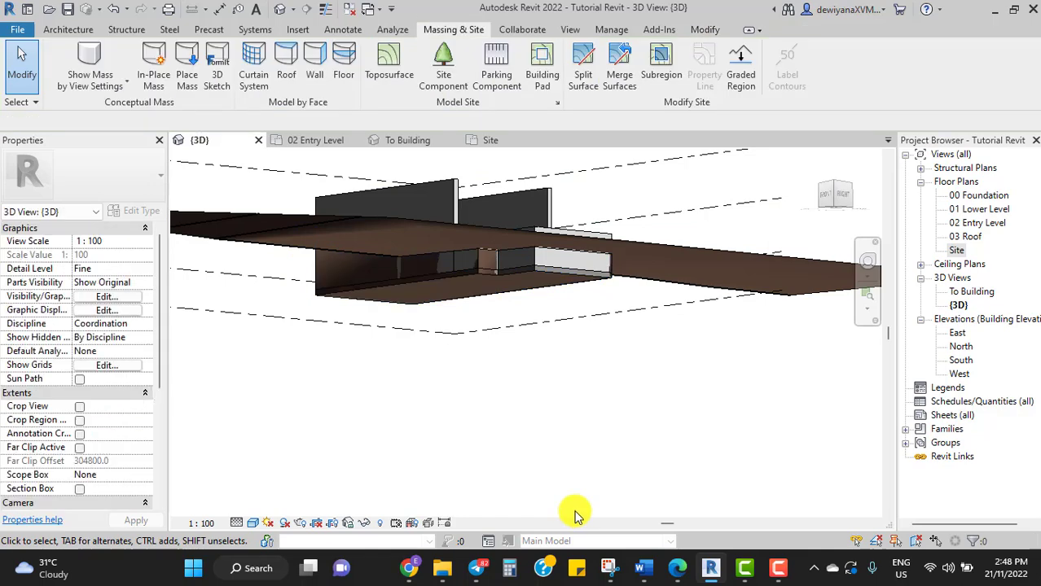
click(575, 277)
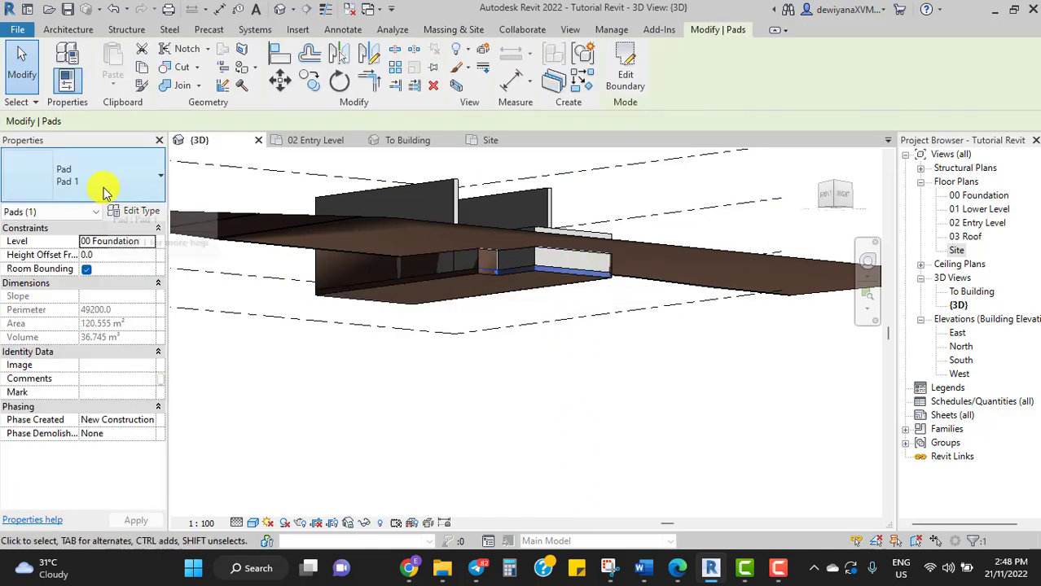
click(366, 407)
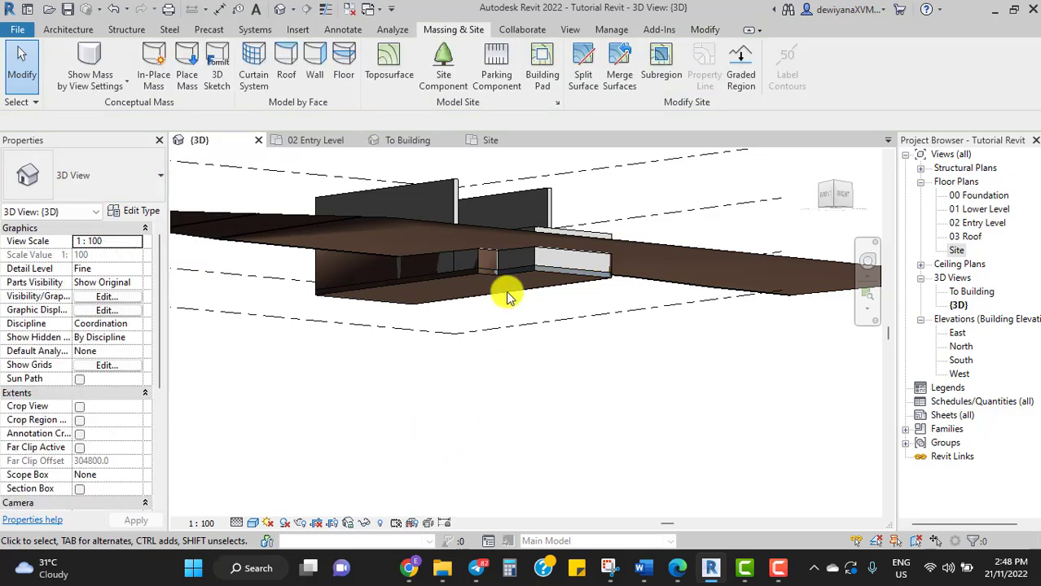
mouse_move(504, 291)
shift+middle_down()
mouse_move(572, 342)
mouse_move(513, 409)
shift+middle_up()
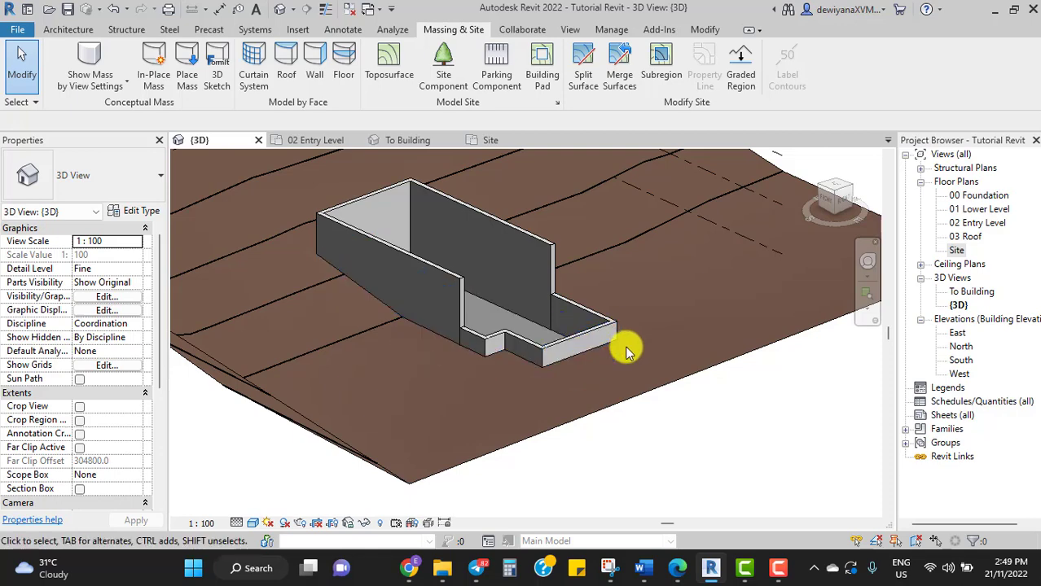
shift+middle_drag(622, 347, 527, 379)
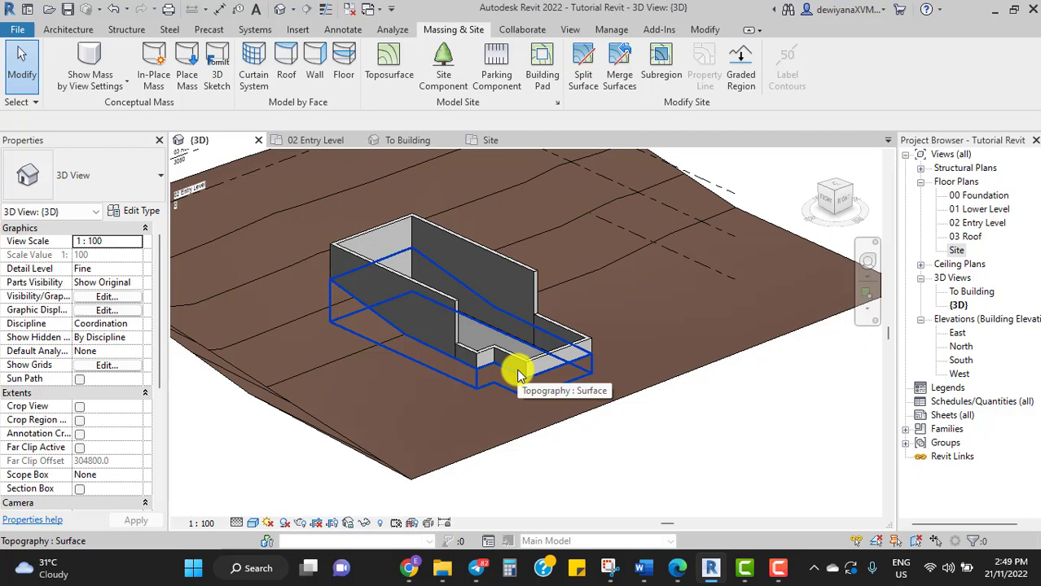
scroll(469, 411, down, 3)
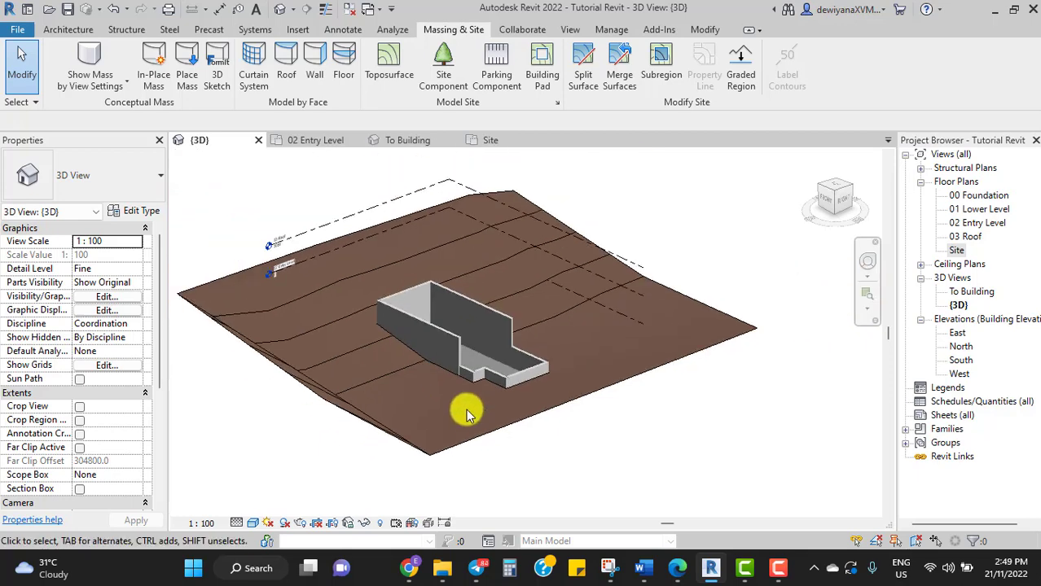
click(72, 9)
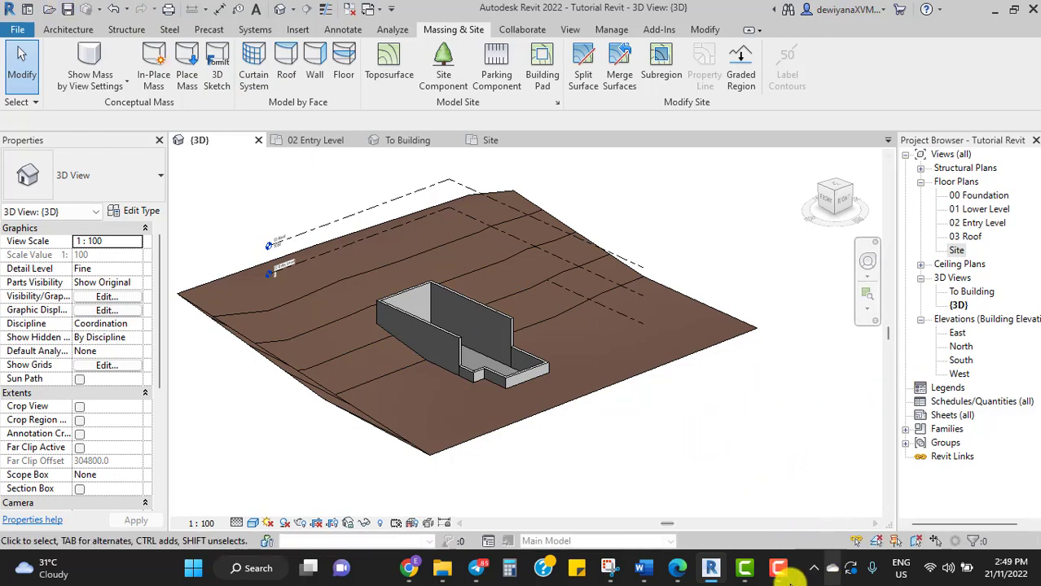
click(782, 576)
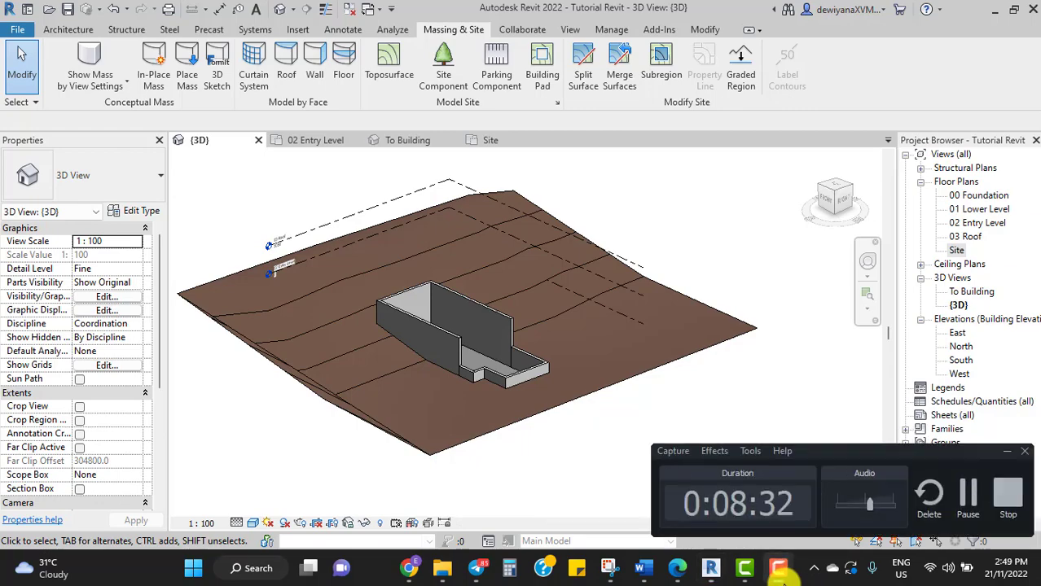